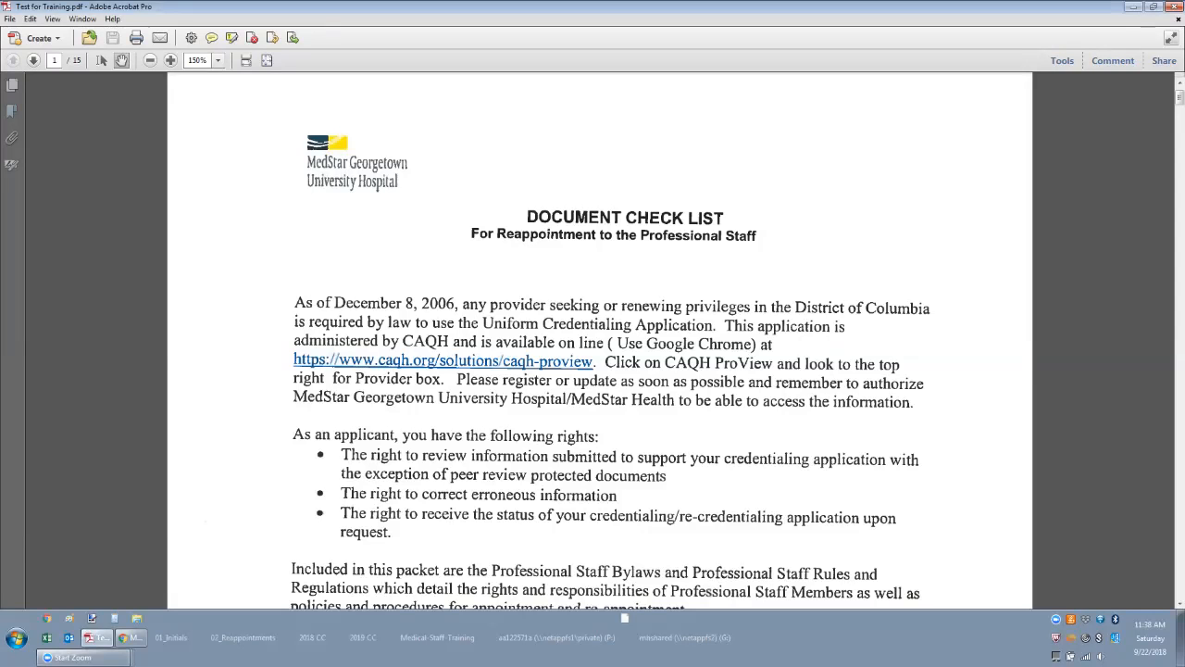
# Examine the PDF's description and source details in its document properties.
pyautogui.scroll(-3, 593, 370)
pyautogui.scroll(4, 593, 370)
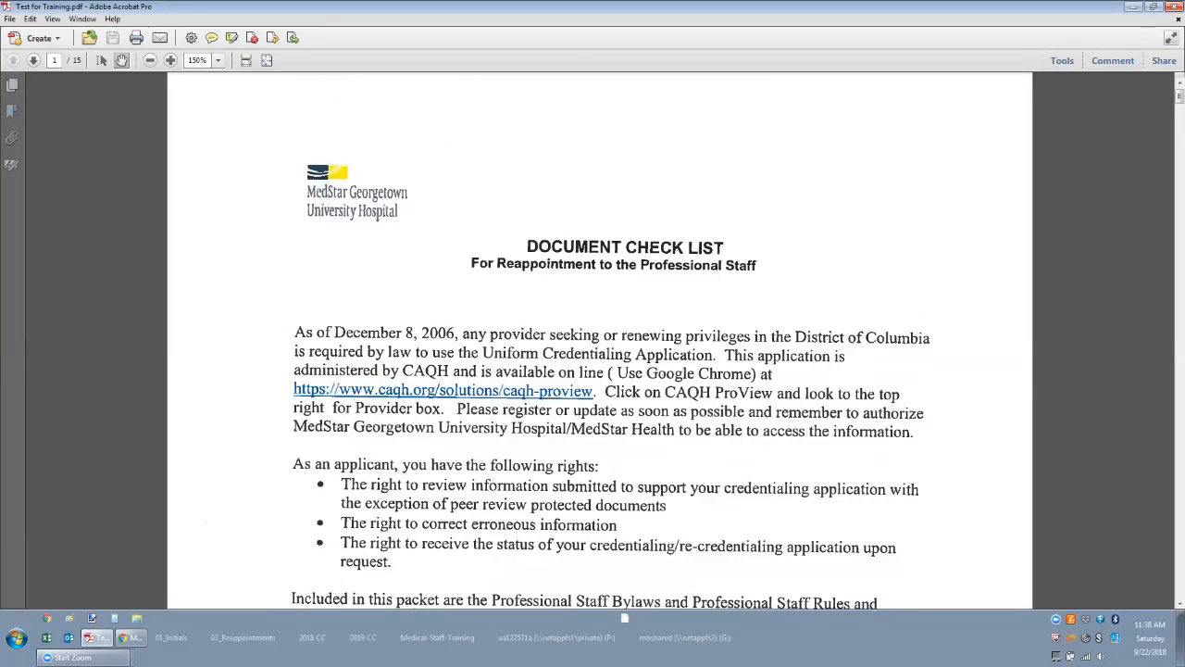
pyautogui.rightClick(443, 258)
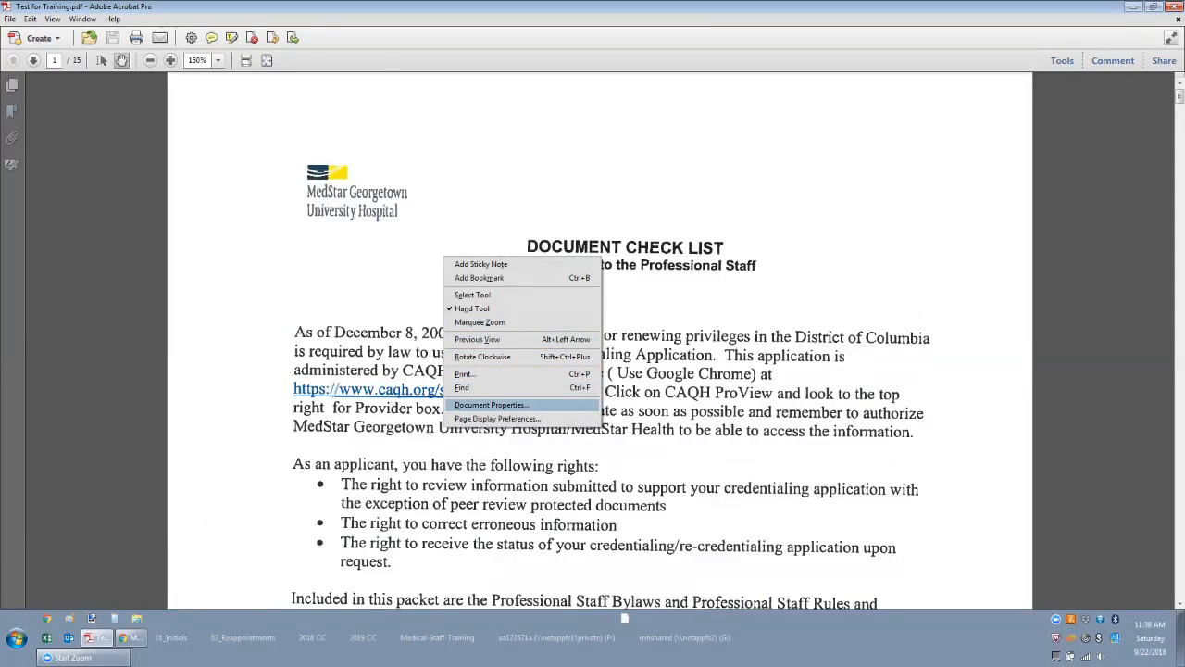
pyautogui.click(491, 404)
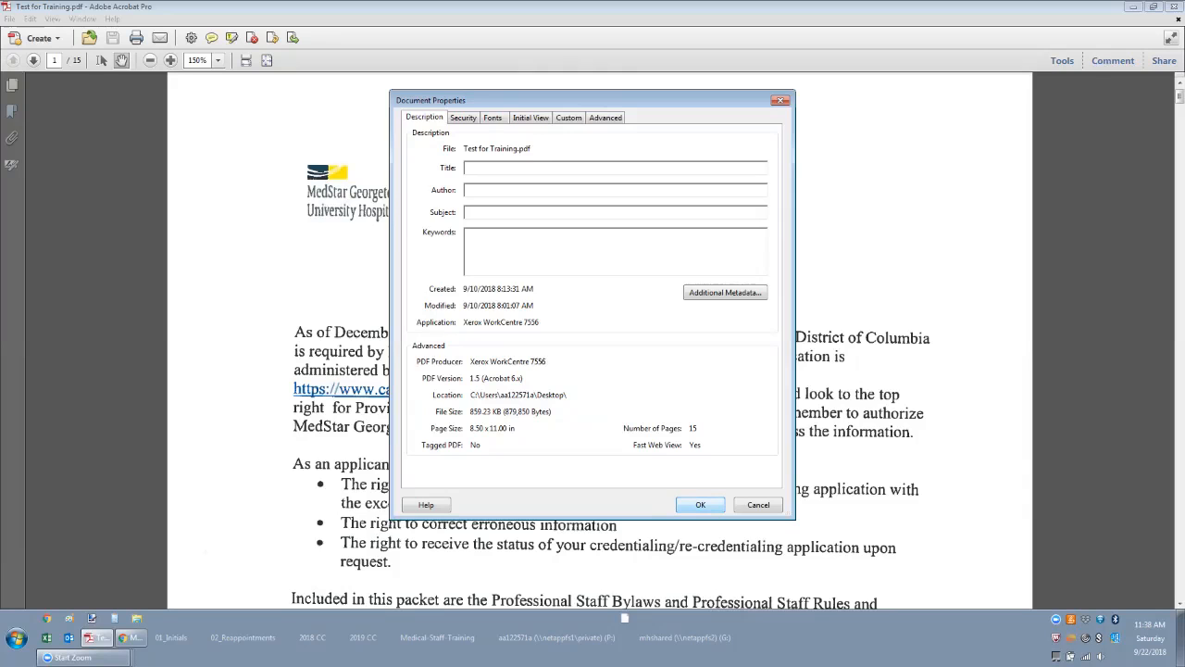
pyautogui.click(700, 504)
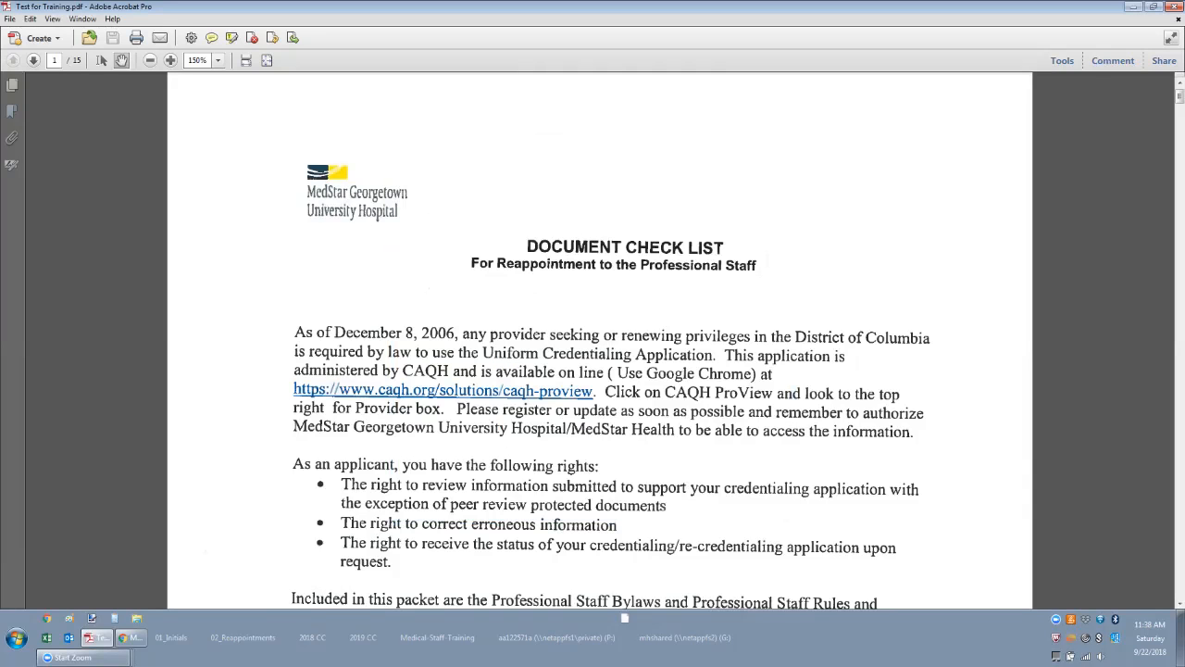
# Review the reappointment packet's checklist, attestation, authorization and privilege pages, then return to the first page.
pyautogui.scroll(-10, 599, 343)
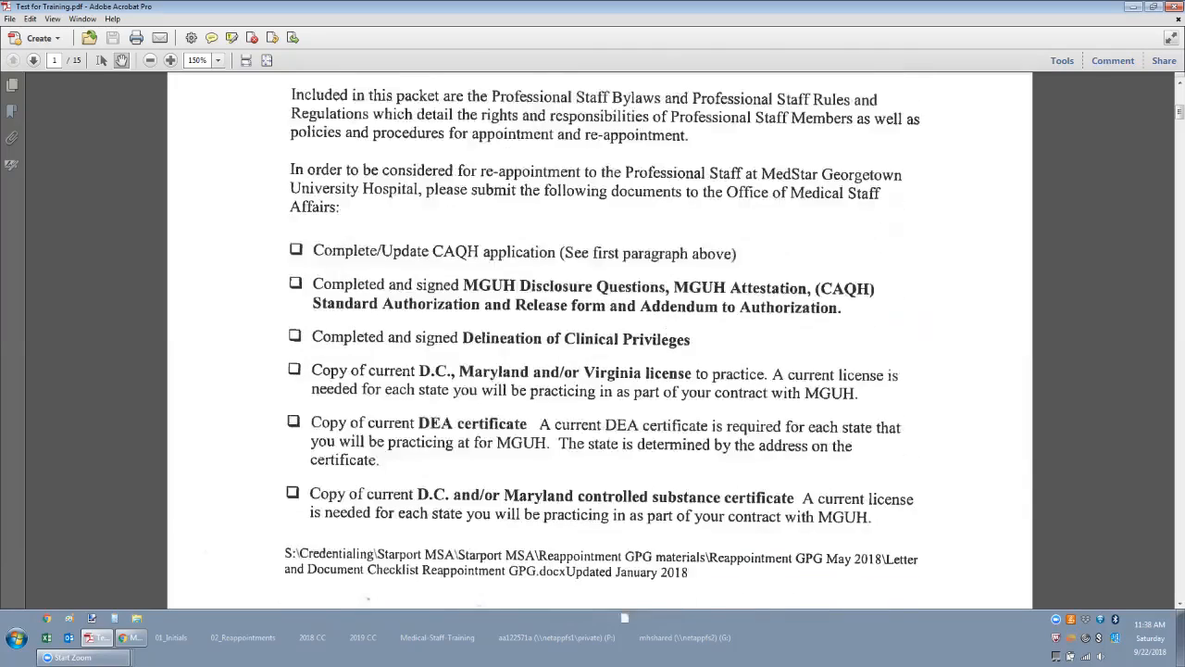
pyautogui.scroll(-5, 600, 343)
pyautogui.scroll(-1, 600, 342)
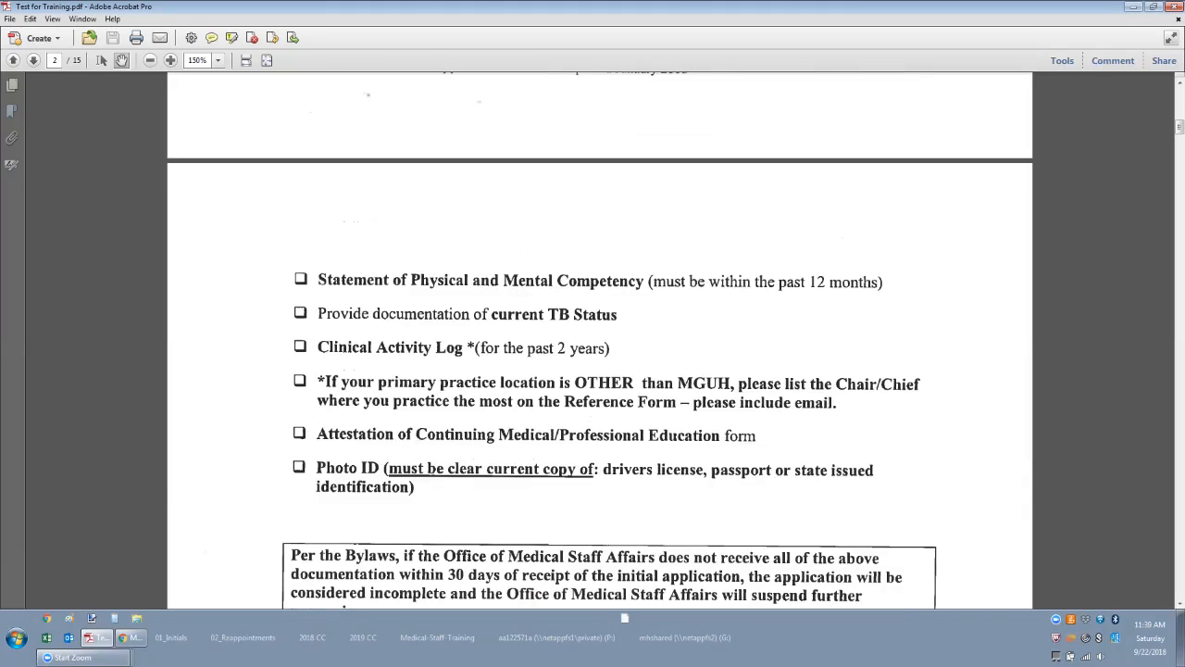
pyautogui.scroll(-20, 599, 342)
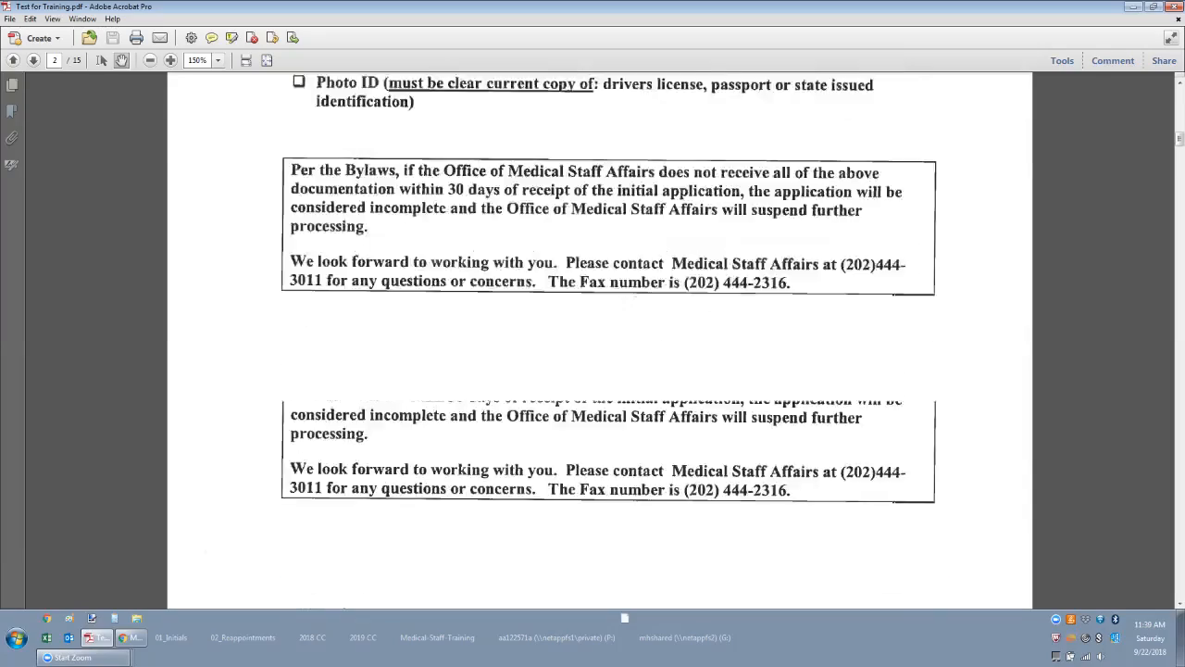
pyautogui.scroll(-14, 600, 343)
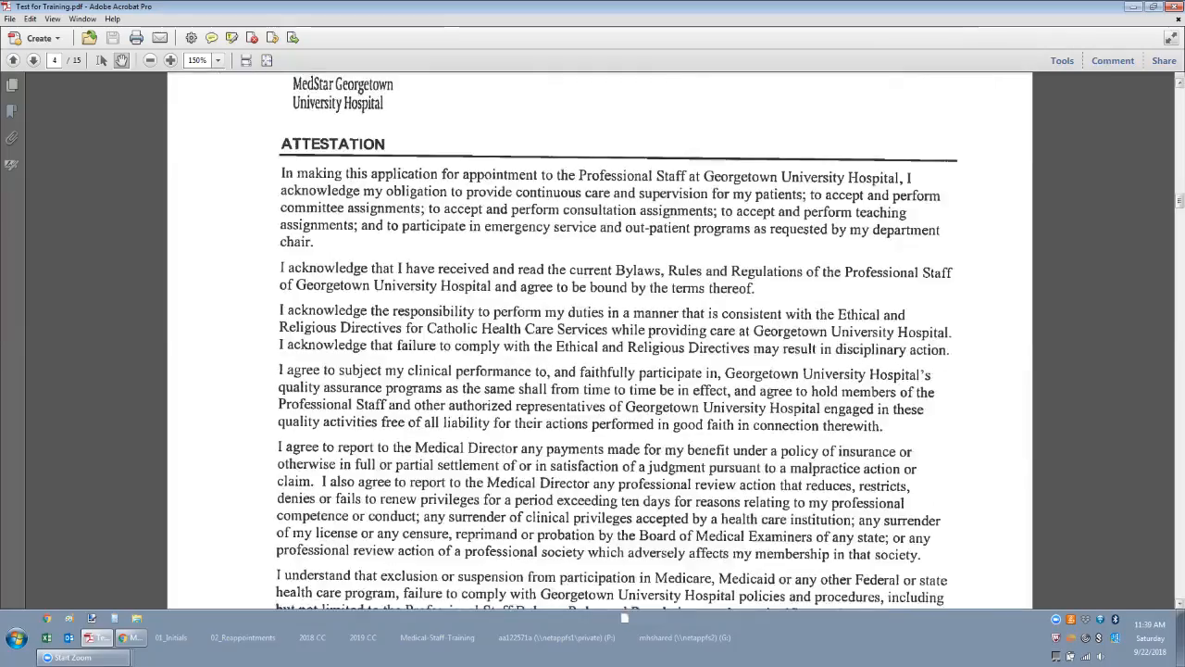
pyautogui.scroll(-15, 599, 343)
pyautogui.scroll(-15, 600, 342)
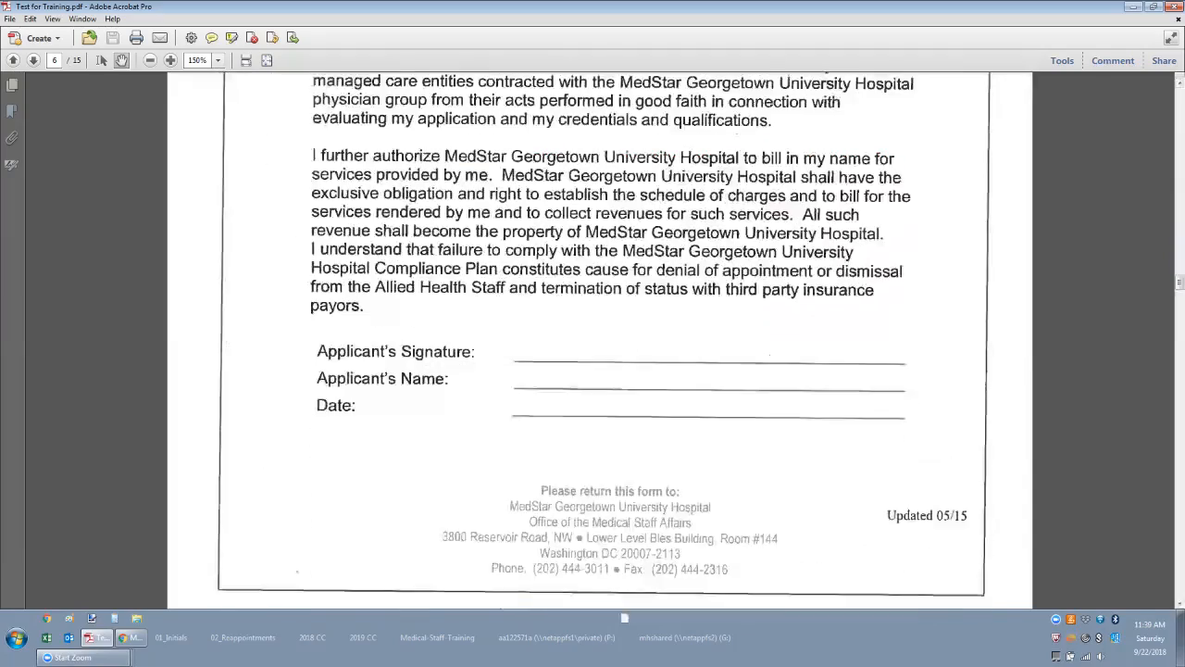
pyautogui.scroll(-20, 600, 342)
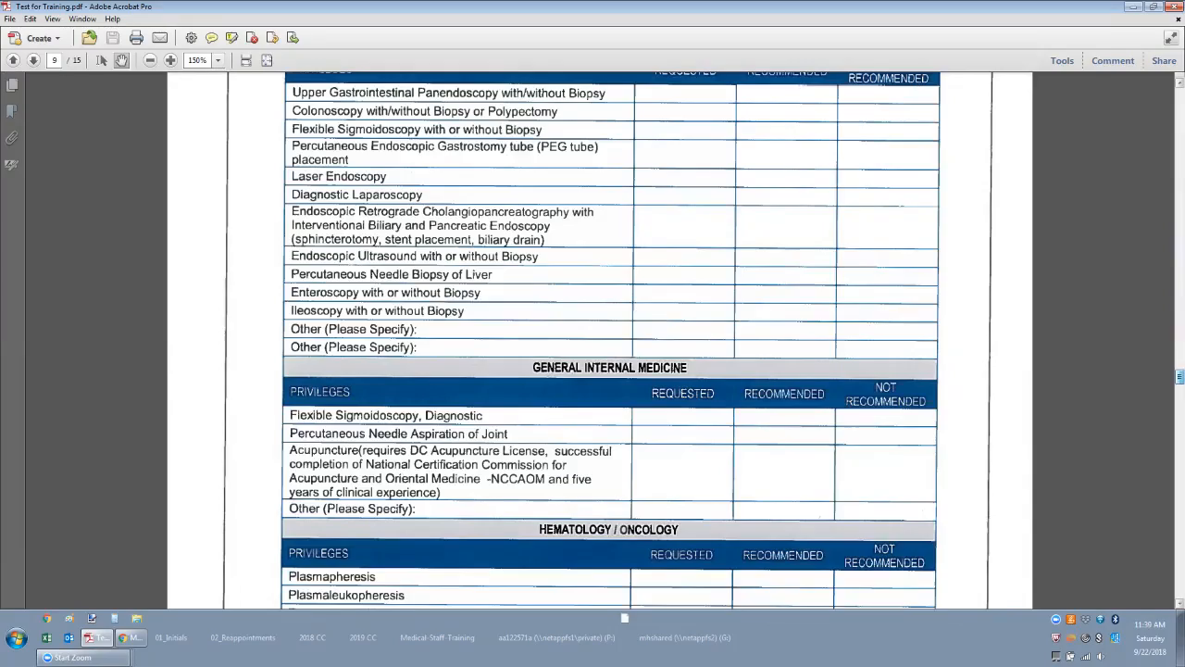
pyautogui.scroll(20, 599, 343)
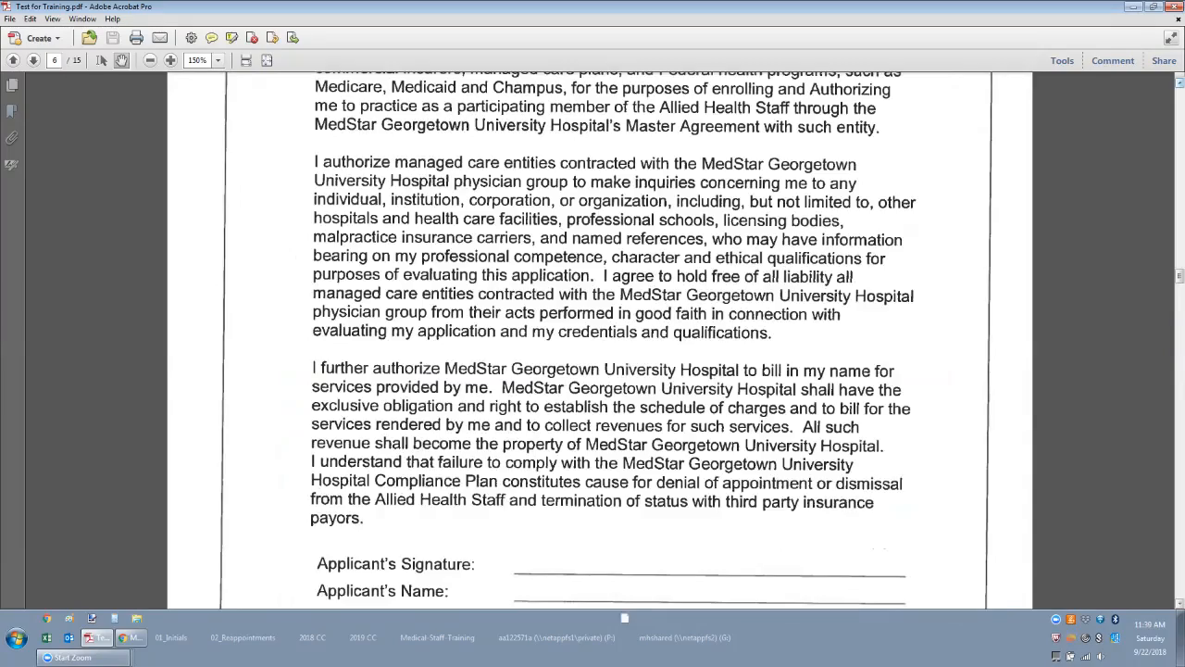
pyautogui.scroll(20, 599, 343)
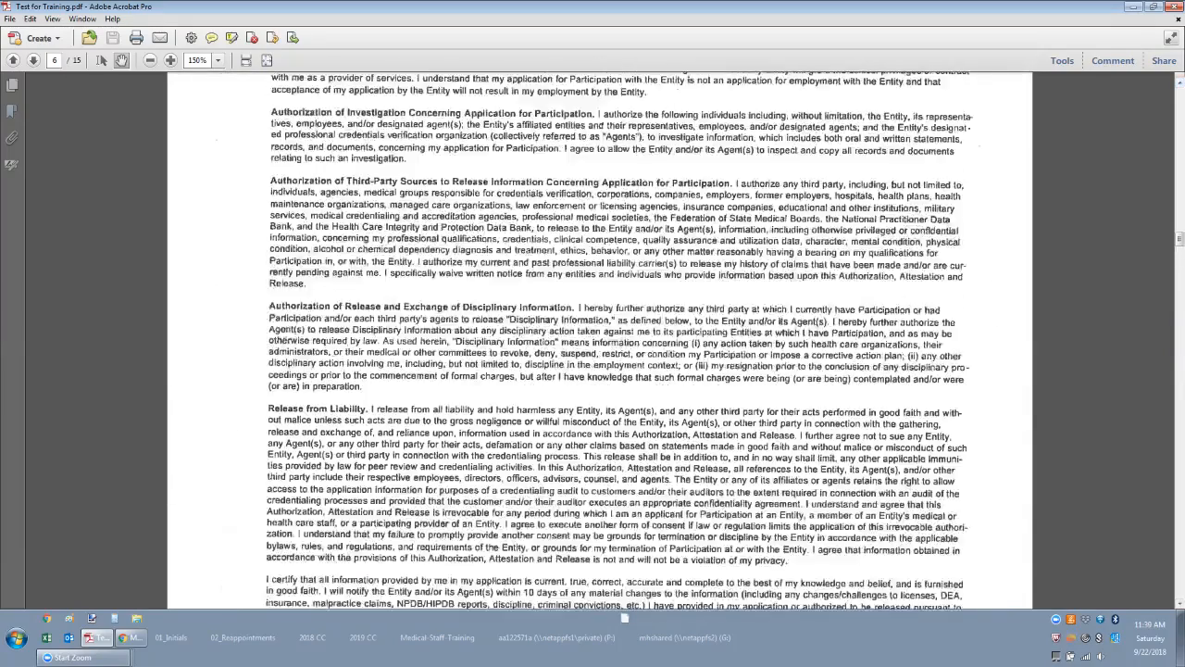
pyautogui.scroll(20, 599, 343)
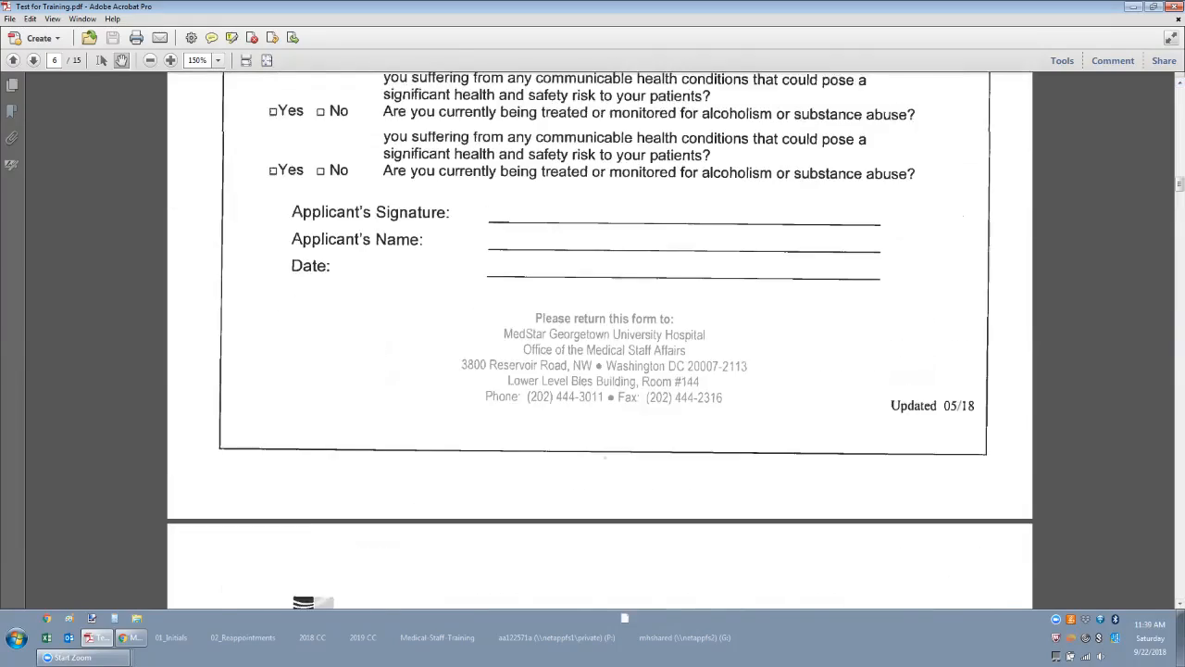
pyautogui.scroll(20, 599, 343)
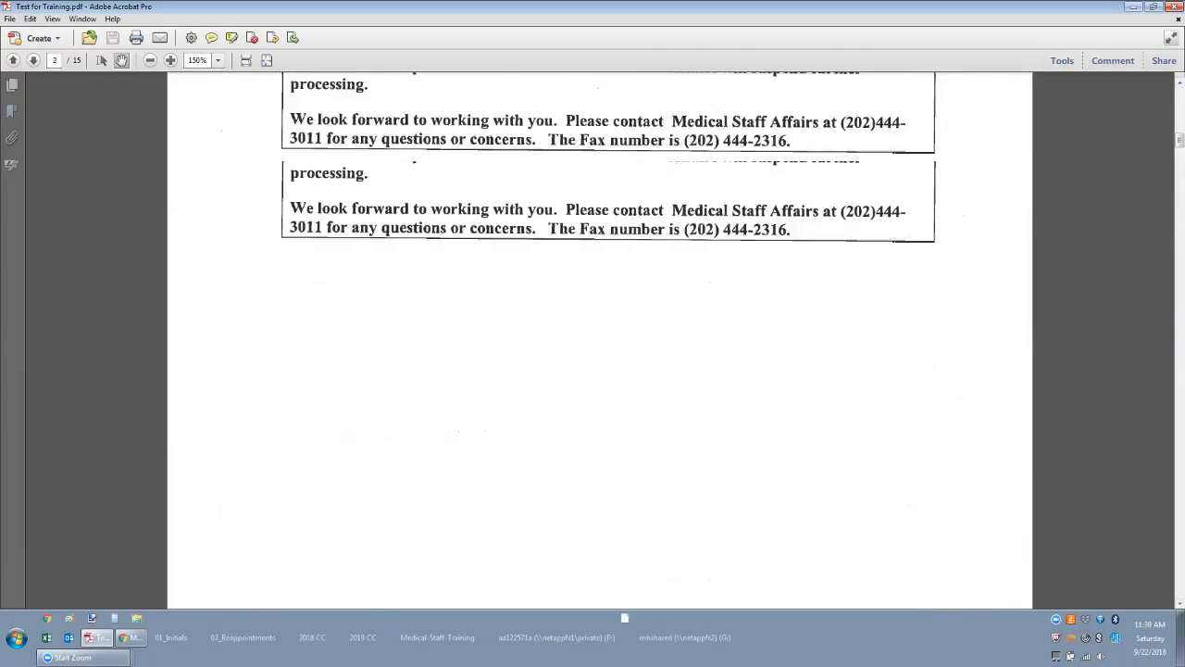
pyautogui.scroll(20, 599, 343)
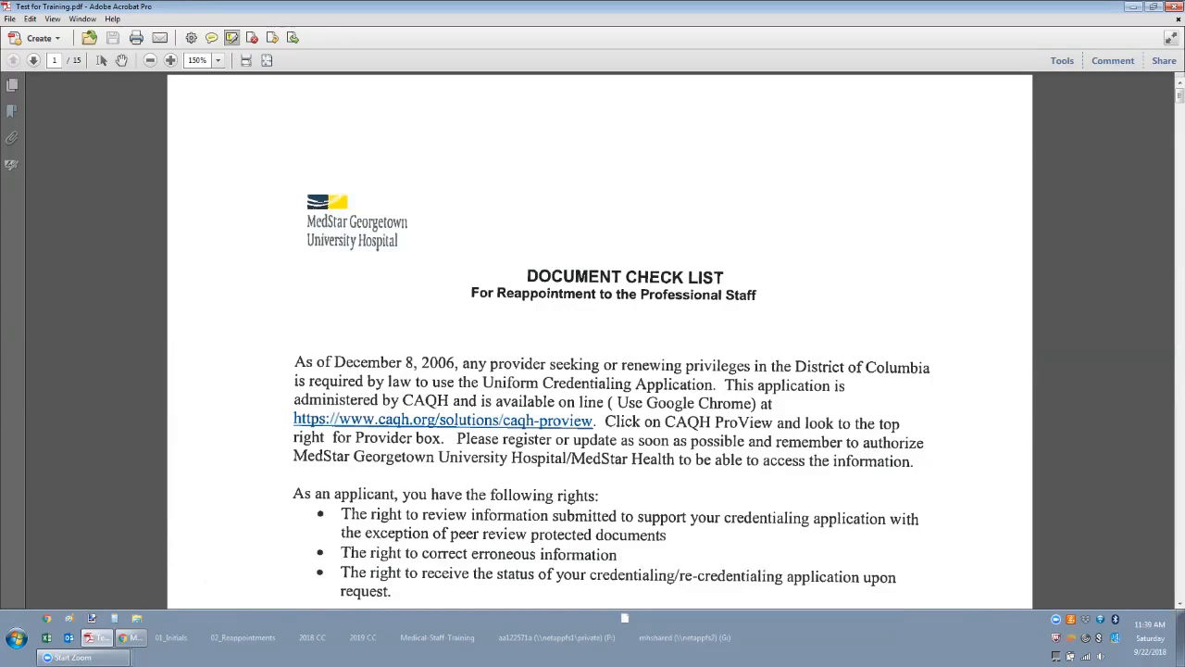
# Run text recognition on all pages of this file as a searchable image in English (US), and save the PDF.
pyautogui.click(232, 37)
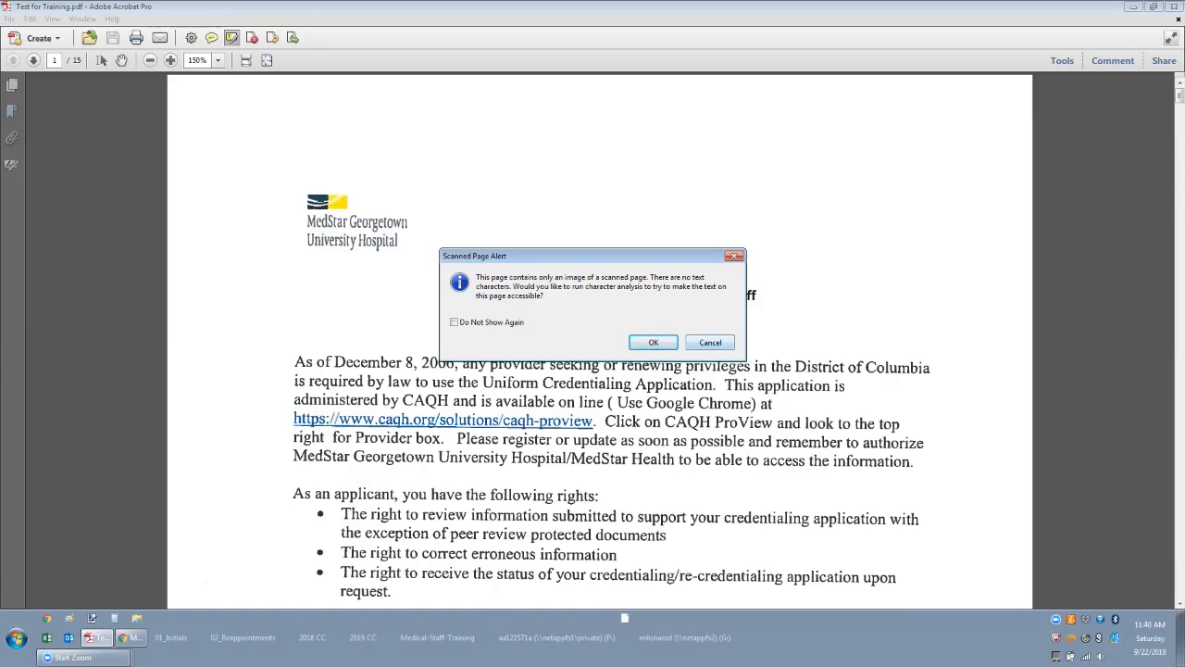
pyautogui.click(710, 343)
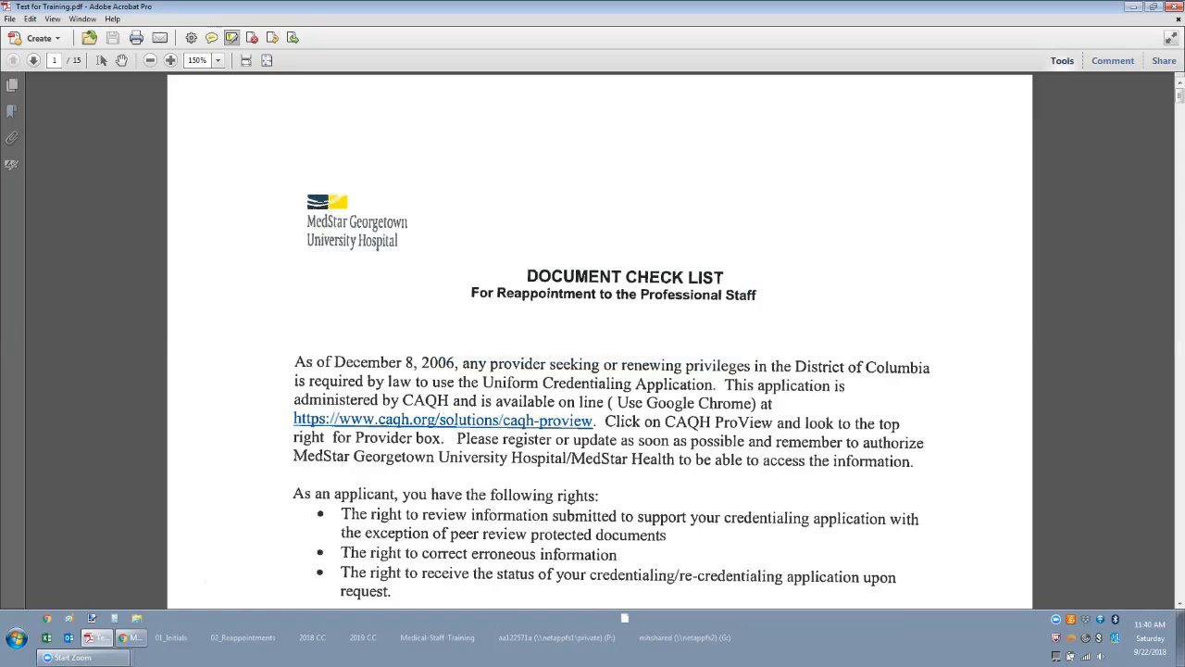
pyautogui.click(1062, 60)
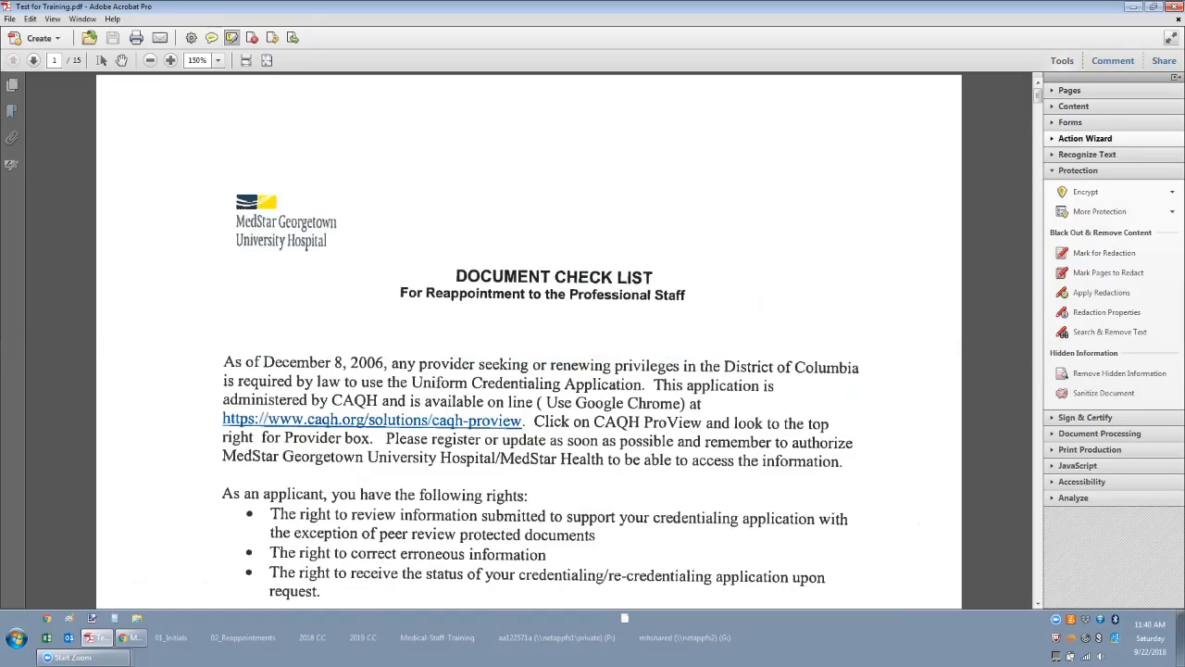
pyautogui.click(1087, 155)
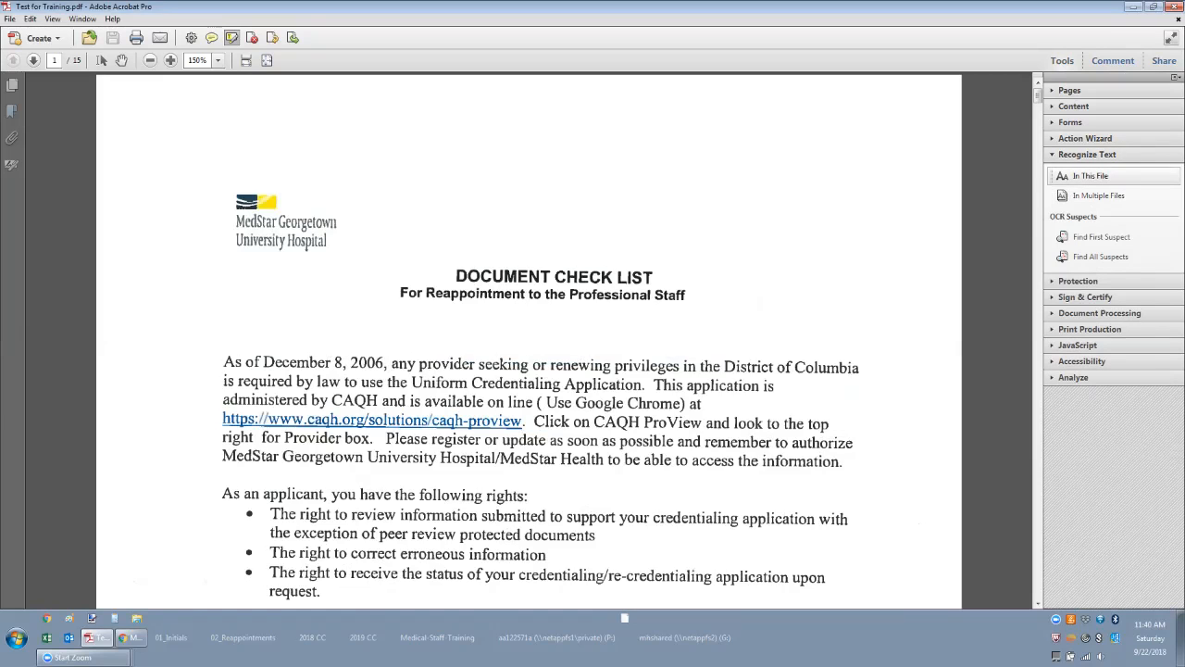
pyautogui.click(1090, 176)
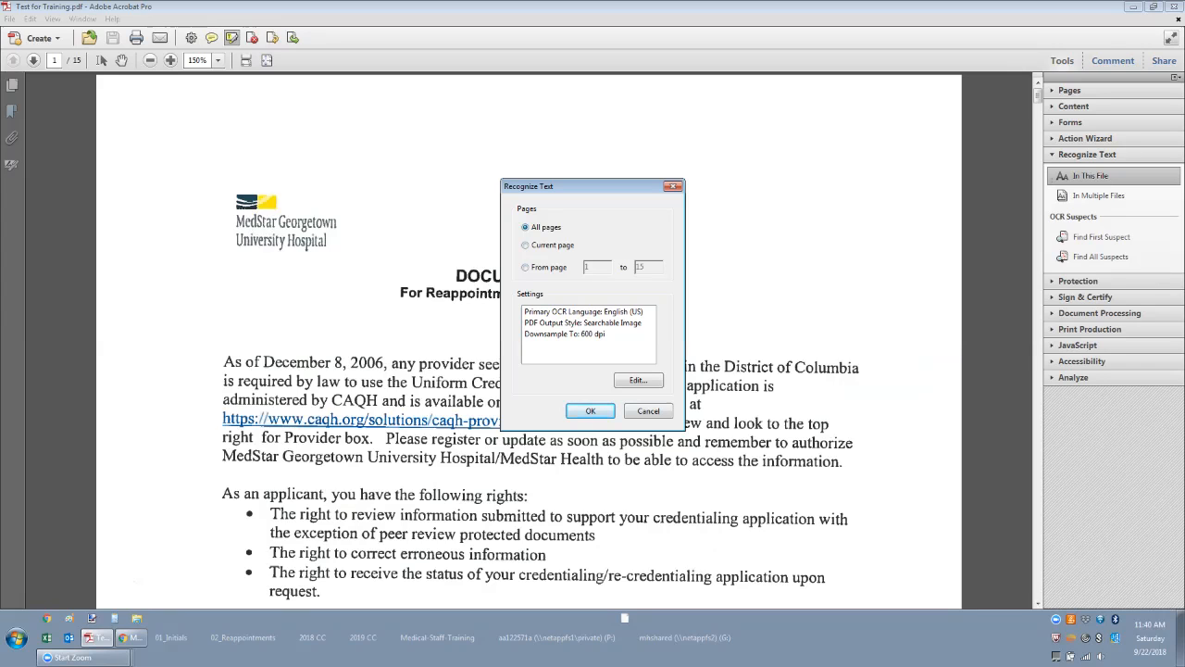
pyautogui.press('Return')
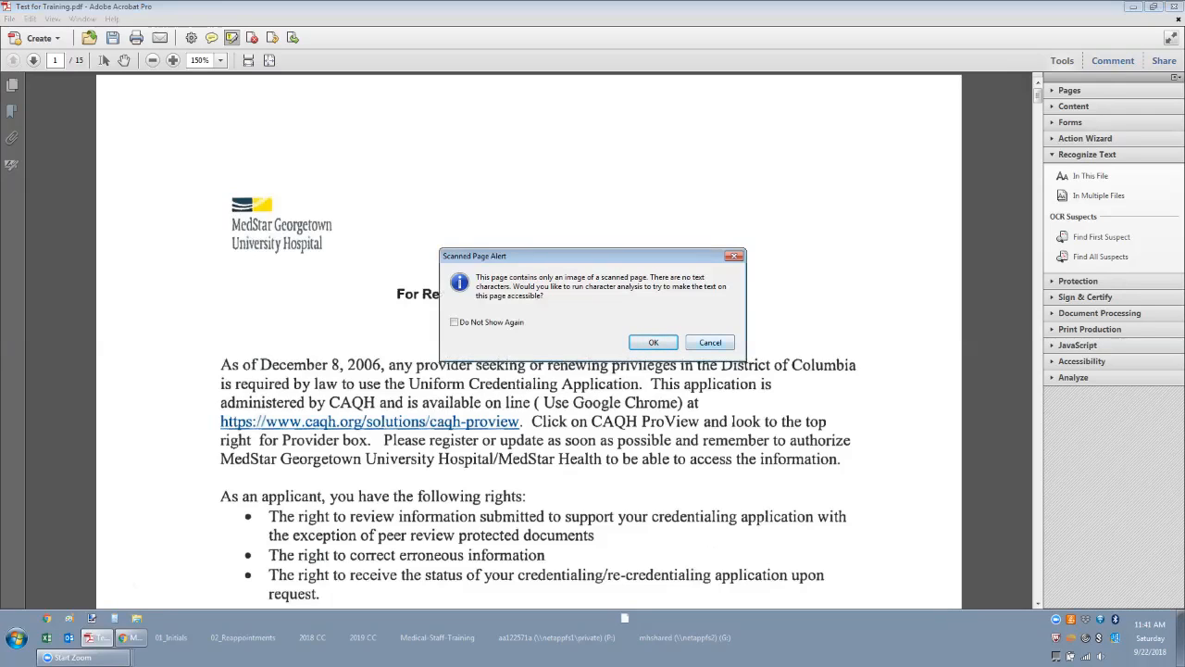
pyautogui.press('Escape')
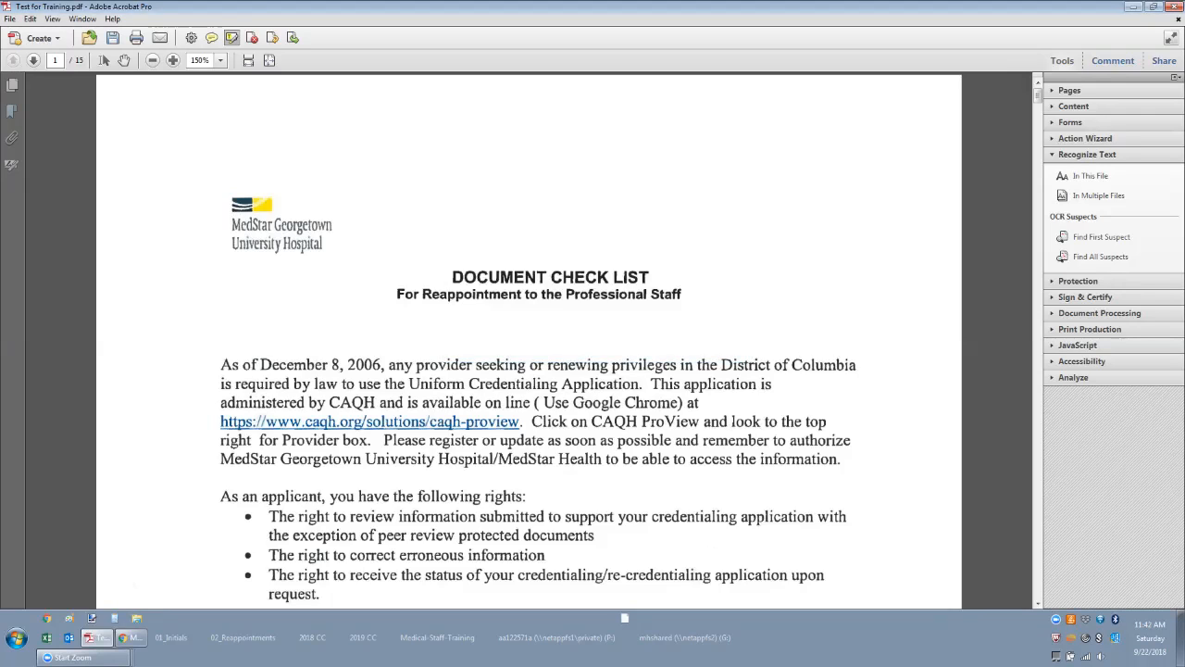
pyautogui.click(124, 60)
pyautogui.hotkey('ctrl', 's')
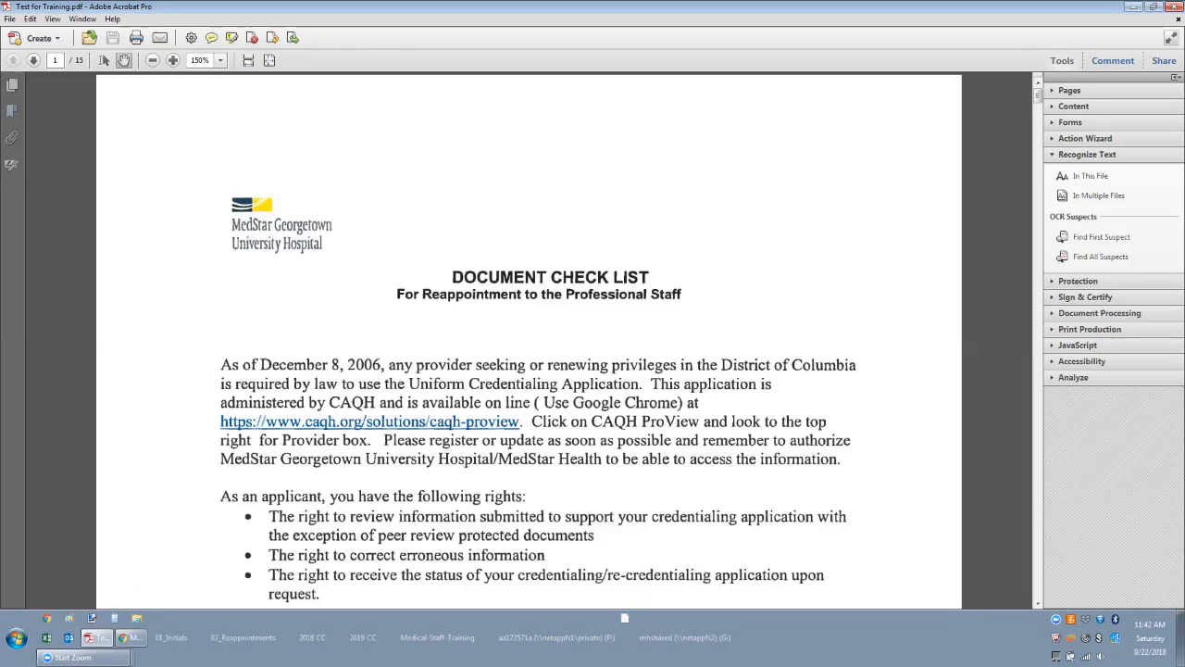
# Find "signature" in the document and highlight the "Applicant's Signature:" and "Date" labels below Health Status on page 3.
pyautogui.hotkey('ctrl', 'f')
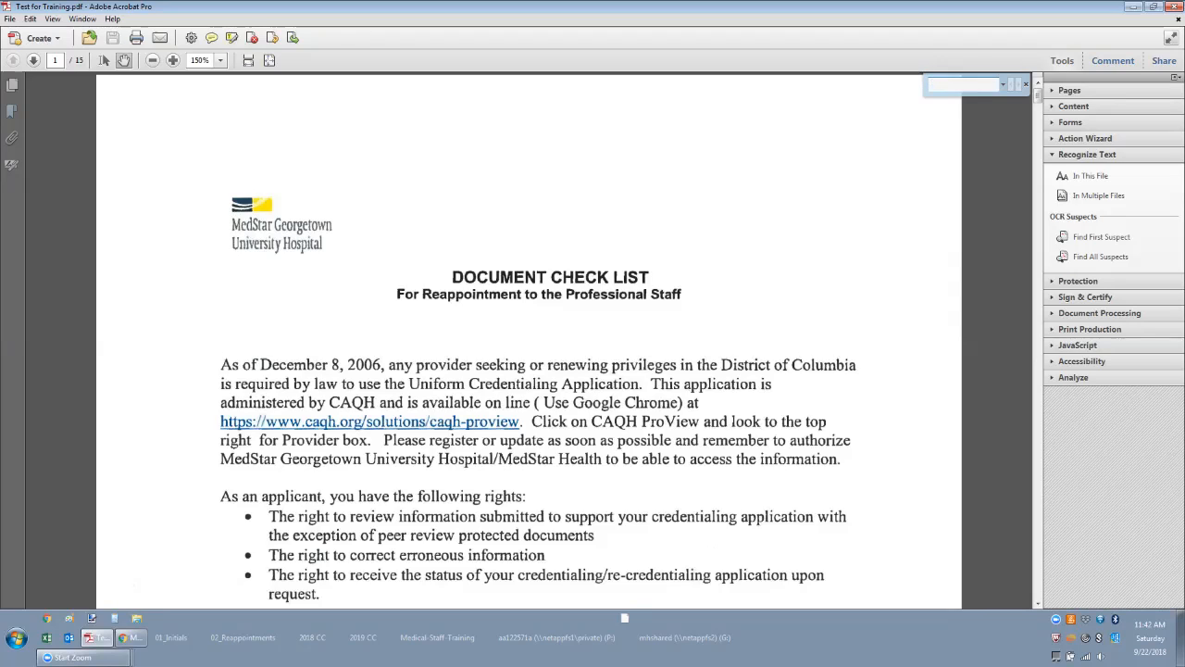
pyautogui.write('s')
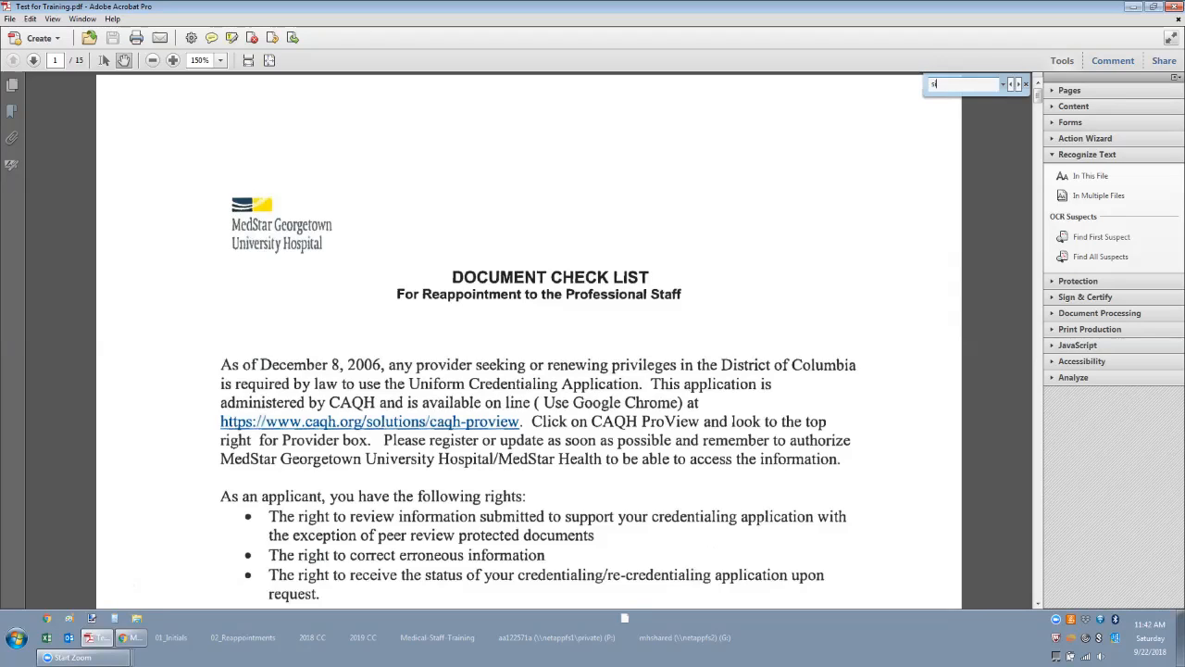
pyautogui.write('ignature')
pyautogui.press('Return')
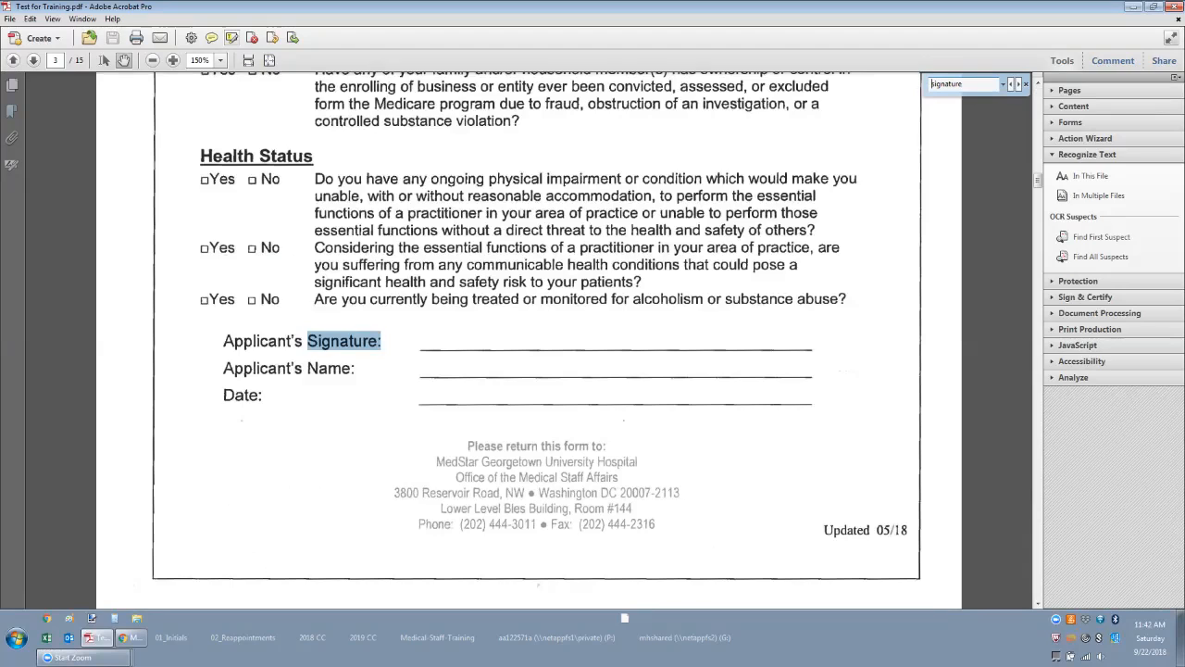
pyautogui.click(232, 37)
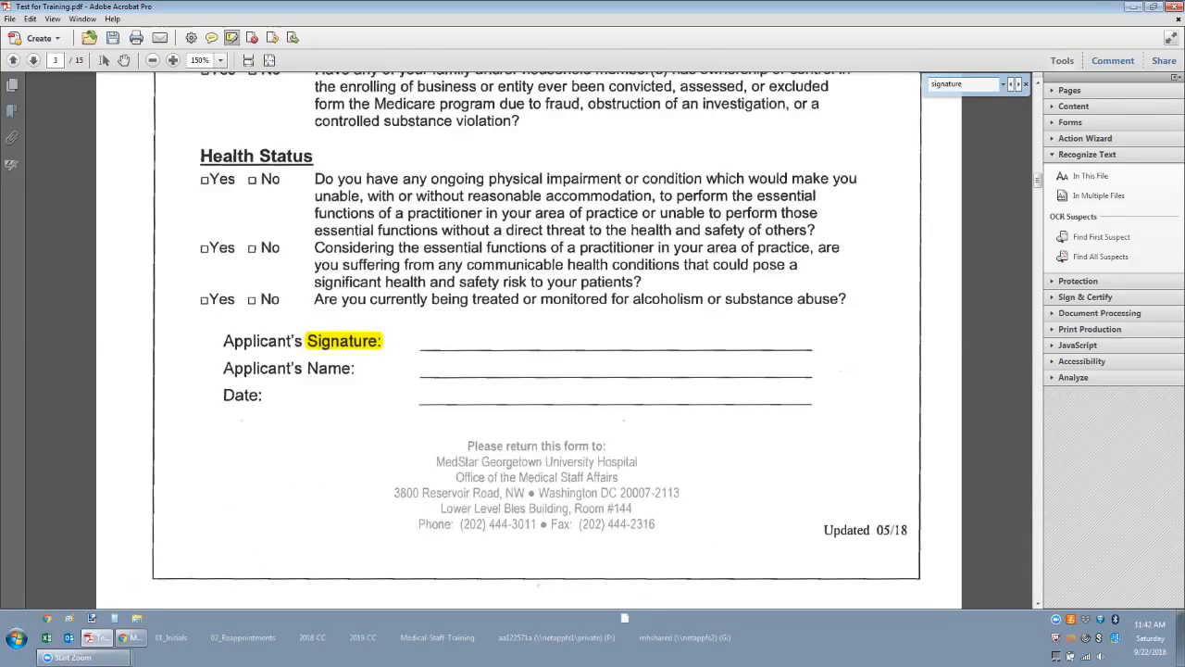
pyautogui.moveTo(222, 341); pyautogui.dragTo(380, 340)
pyautogui.moveTo(222, 394); pyautogui.dragTo(261, 395)
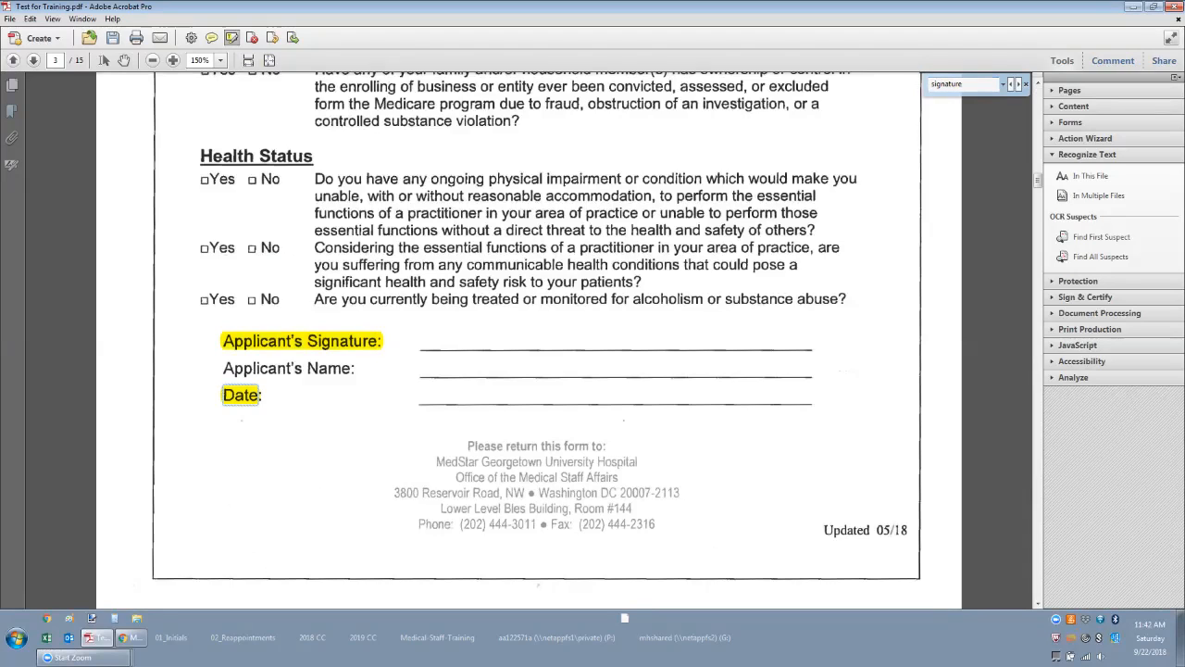
# Find the next "signature" match and highlight the "Signature" and "Date" labels on the page 4 attestation.
pyautogui.hotkey('ctrl', 'f')
pyautogui.press('Return')
pyautogui.moveTo(204, 343); pyautogui.dragTo(264, 344)
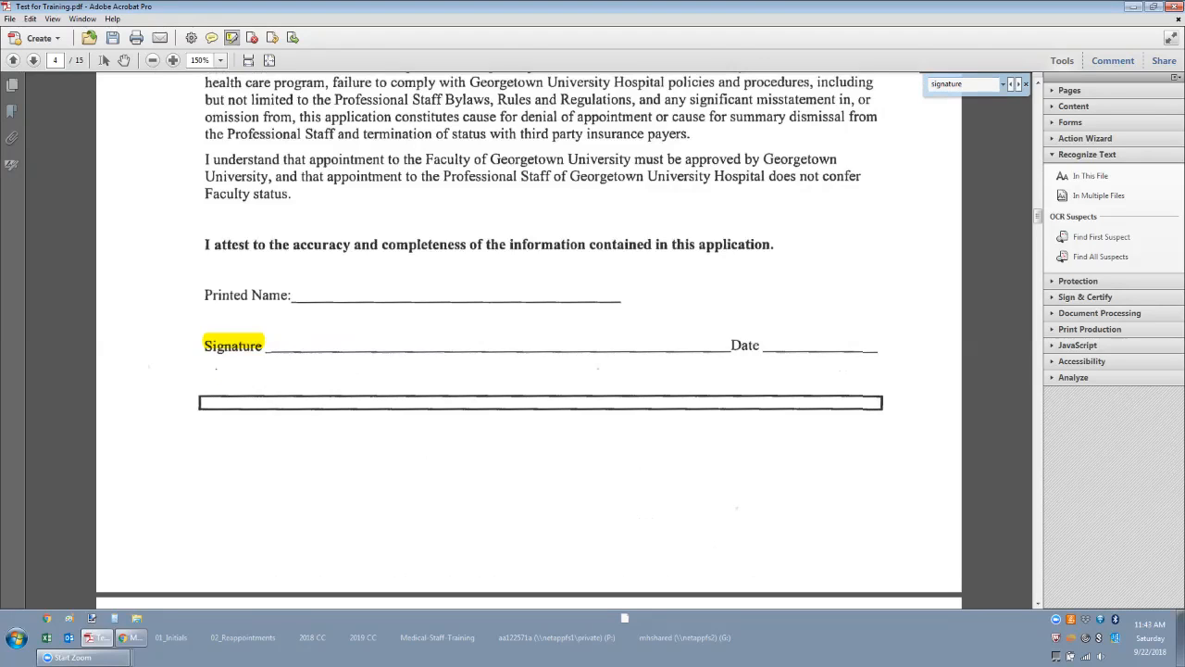
pyautogui.moveTo(731, 345); pyautogui.dragTo(760, 345)
# Go to the next "signature" match and highlight "Signature*" and "DATE SIGNED*" at the end of the page 5 release form.
pyautogui.hotkey('ctrl', 'f')
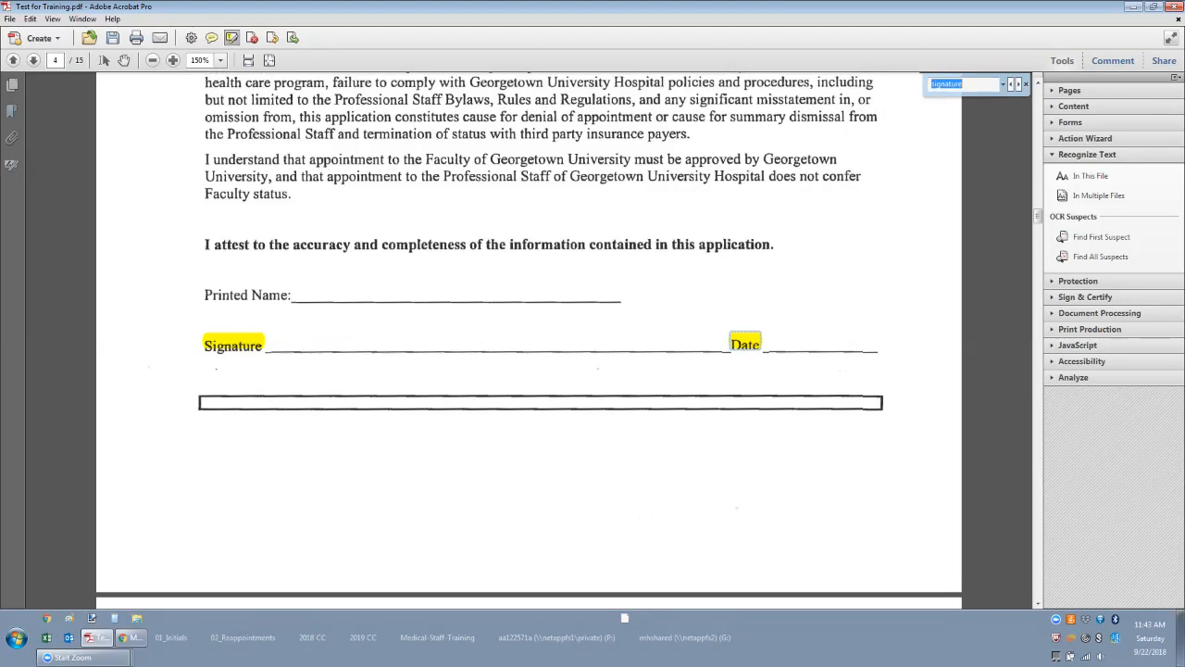
pyautogui.press('Return')
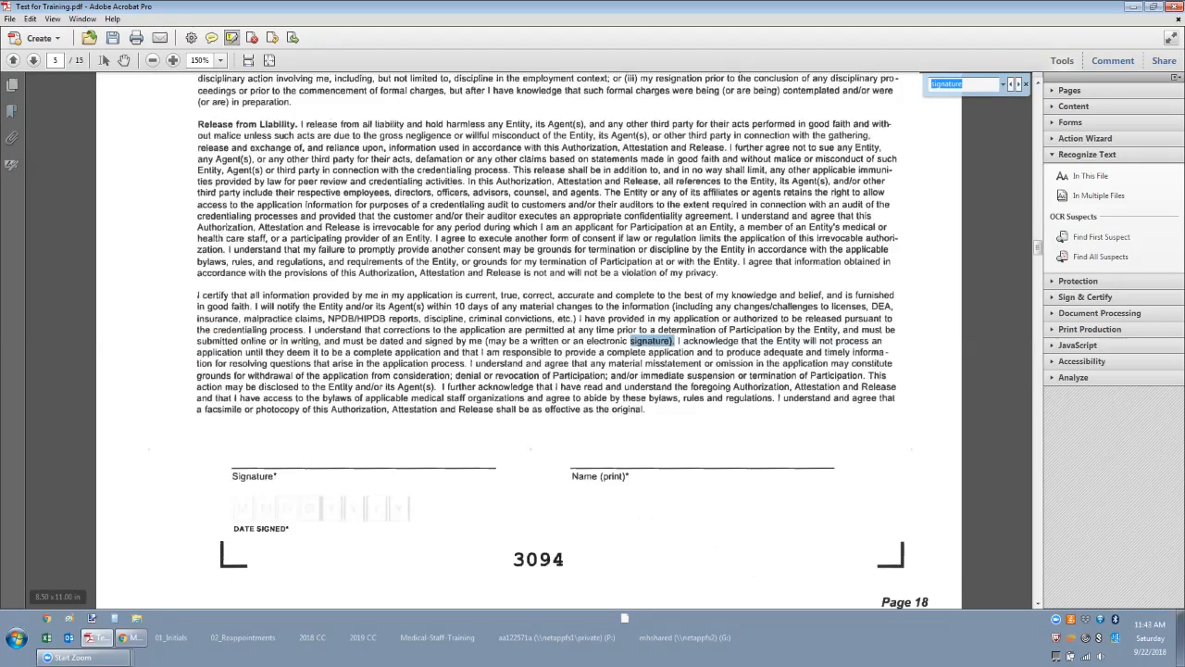
pyautogui.moveTo(232, 476); pyautogui.dragTo(278, 476)
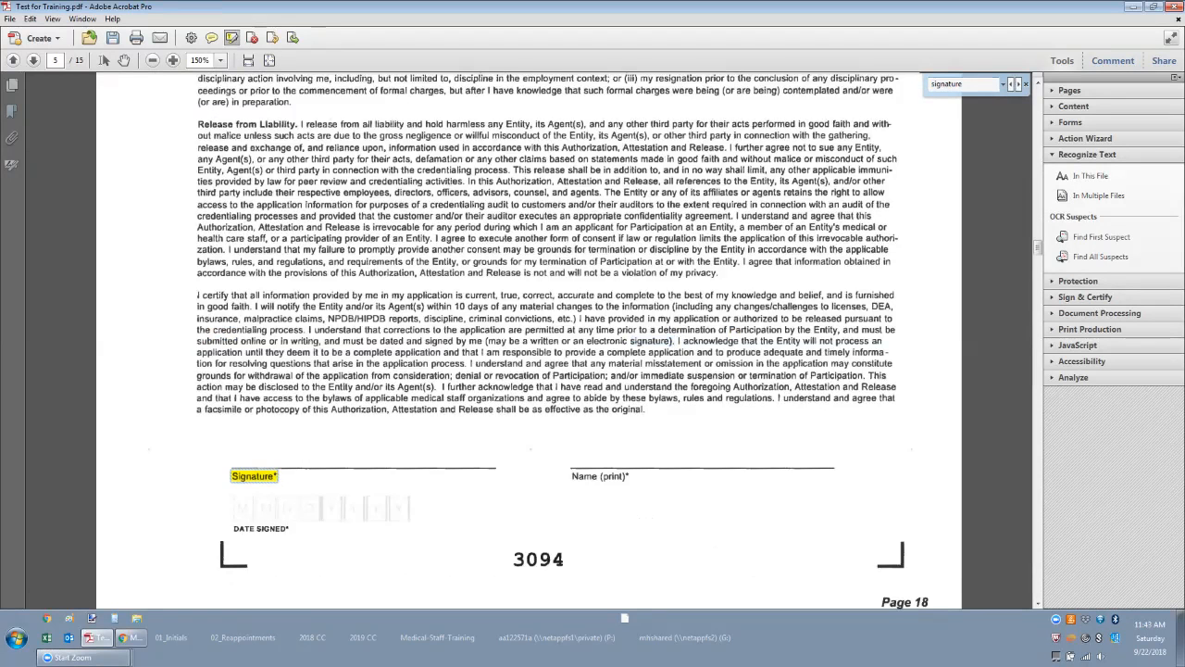
pyautogui.moveTo(234, 529); pyautogui.dragTo(285, 529)
pyautogui.moveTo(282, 529); pyautogui.dragTo(265, 529)
# Advance through the "signature" matches to the managed care authorization form and highlight its "Applicant's Signature:" and "Date:" labels.
pyautogui.hotkey('ctrl', 'f')
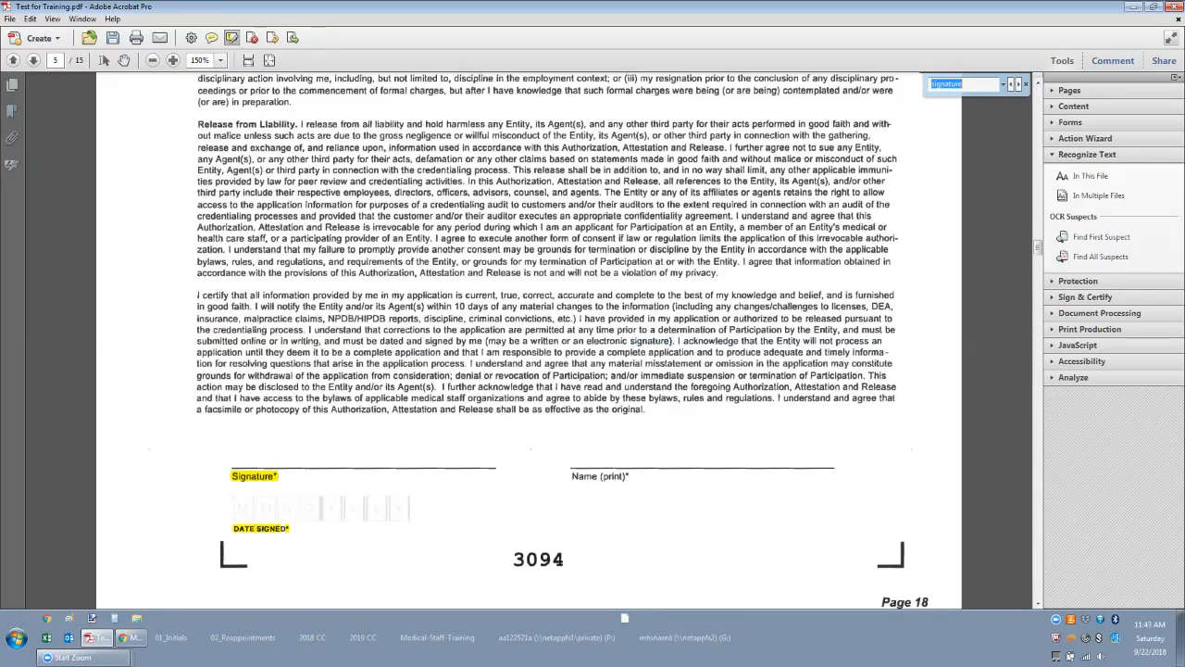
pyautogui.press('Return')
pyautogui.press('Return')
pyautogui.press('Return')
pyautogui.moveTo(249, 340)
pyautogui.mouseDown()
pyautogui.moveTo(327, 368)
pyautogui.moveTo(405, 340)
pyautogui.mouseUp()
pyautogui.moveTo(248, 394); pyautogui.dragTo(284, 395)
# Find the next "signature" match and highlight "Applicant Signature:" and the applicant's "Date:" label on the page 11 privileges form.
pyautogui.hotkey('ctrl', 'f')
pyautogui.press('Return')
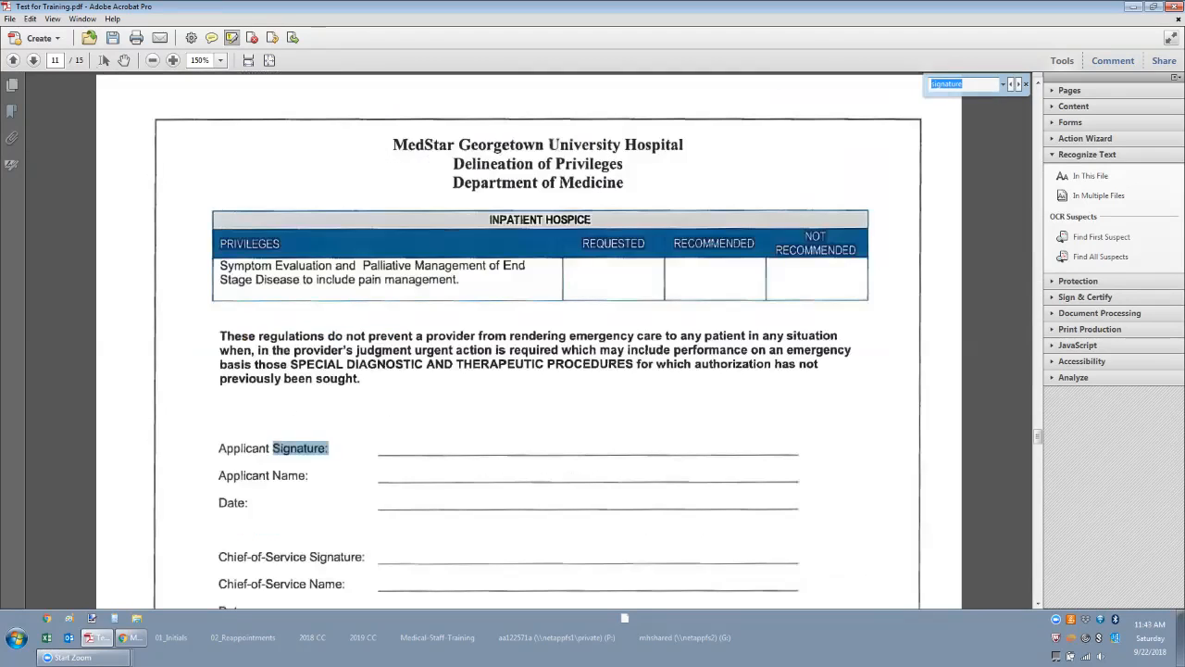
pyautogui.moveTo(218, 449); pyautogui.dragTo(328, 448)
pyautogui.moveTo(219, 503); pyautogui.dragTo(248, 503)
pyautogui.scroll(-2, 248, 503)
pyautogui.scroll(-3, 537, 343)
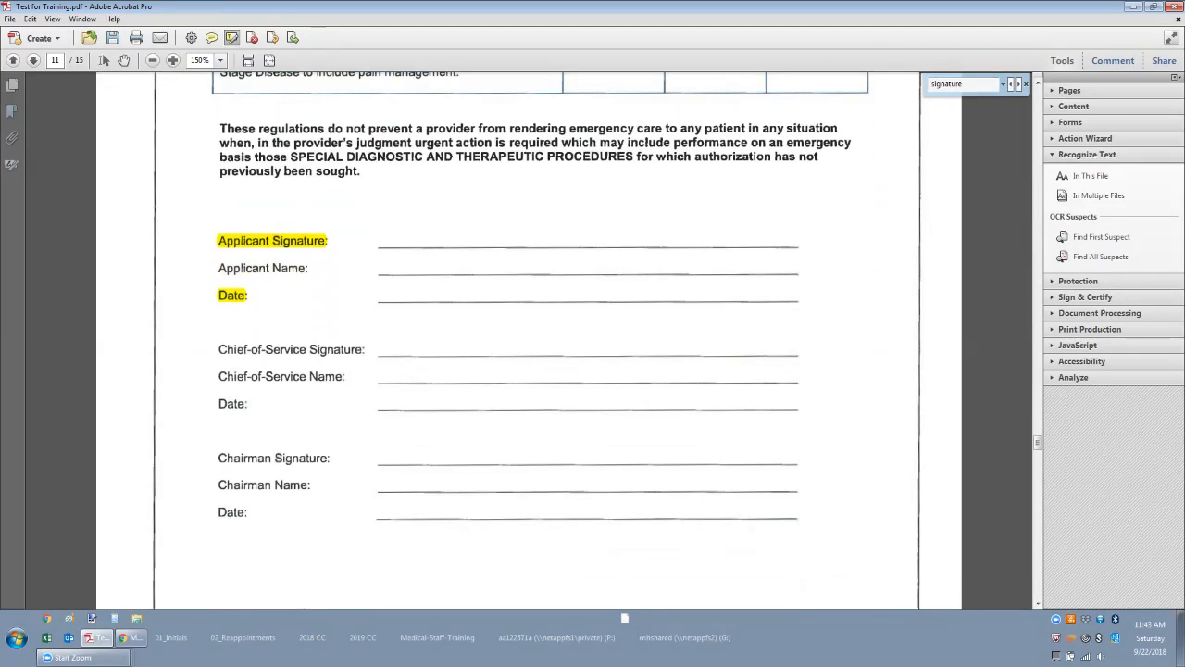
# Advance through the "signature" matches to the page 12 Certification of Competency and highlight its "Provider's Signature:" and "Date:" labels.
pyautogui.hotkey('ctrl', 'f')
pyautogui.press('Return')
pyautogui.press('Return')
pyautogui.press('Return')
pyautogui.press('Return')
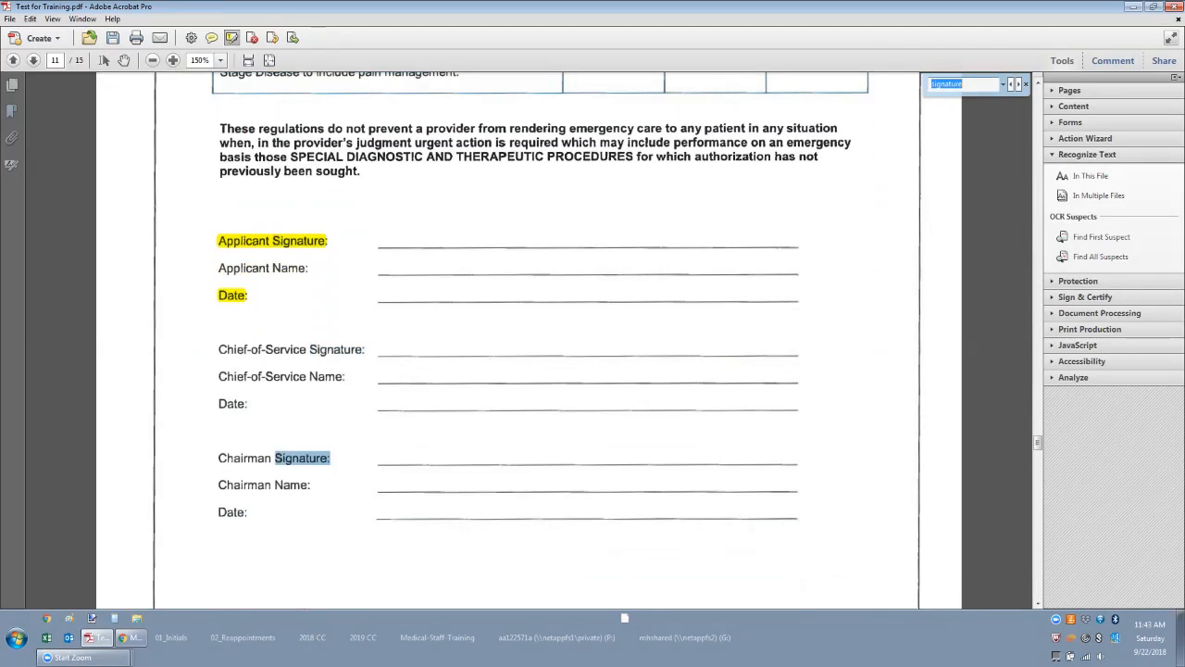
pyautogui.moveTo(244, 340); pyautogui.dragTo(317, 340)
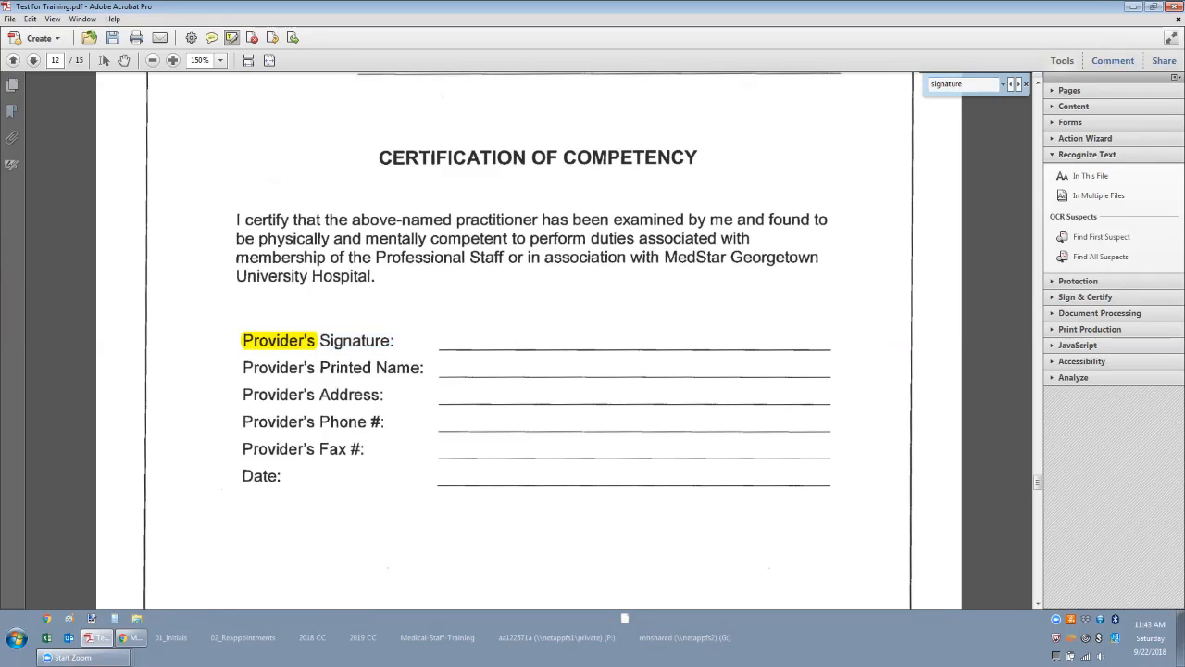
pyautogui.moveTo(396, 340); pyautogui.dragTo(243, 341)
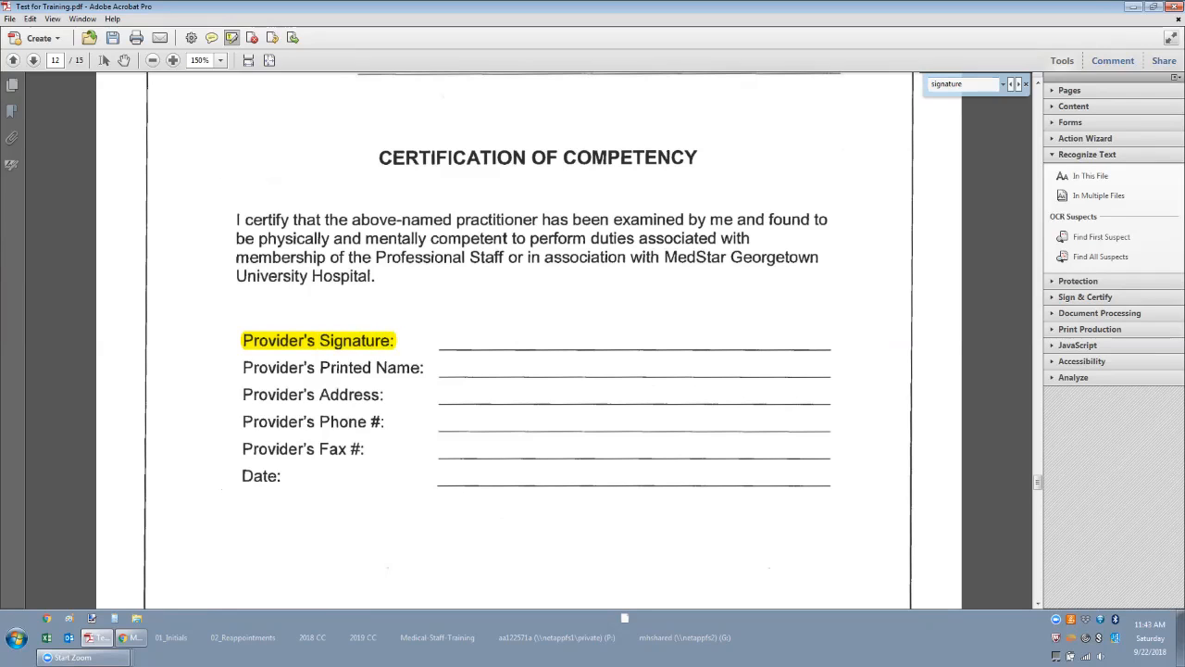
pyautogui.moveTo(242, 475); pyautogui.dragTo(280, 475)
# Find the next "signature" match, highlight "Applicant's Signature:" and "Date:" on page 15, and save the document.
pyautogui.hotkey('ctrl', 'f')
pyautogui.press('Return')
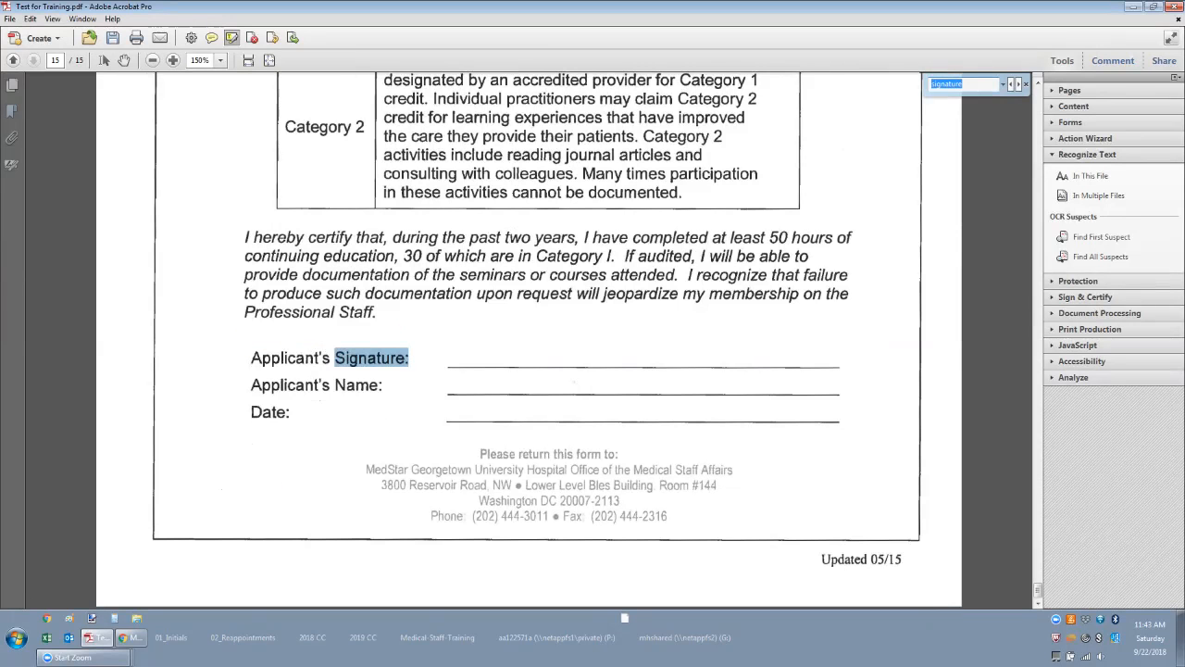
pyautogui.moveTo(250, 358); pyautogui.dragTo(406, 357)
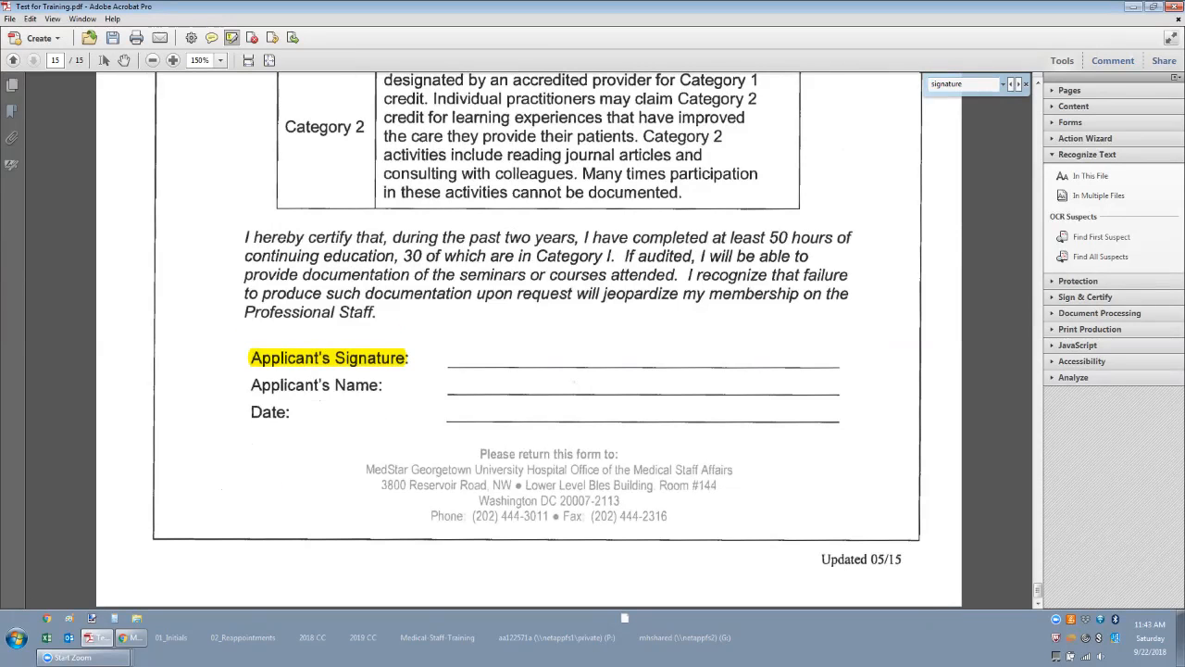
pyautogui.moveTo(250, 411); pyautogui.dragTo(289, 411)
pyautogui.click(123, 59)
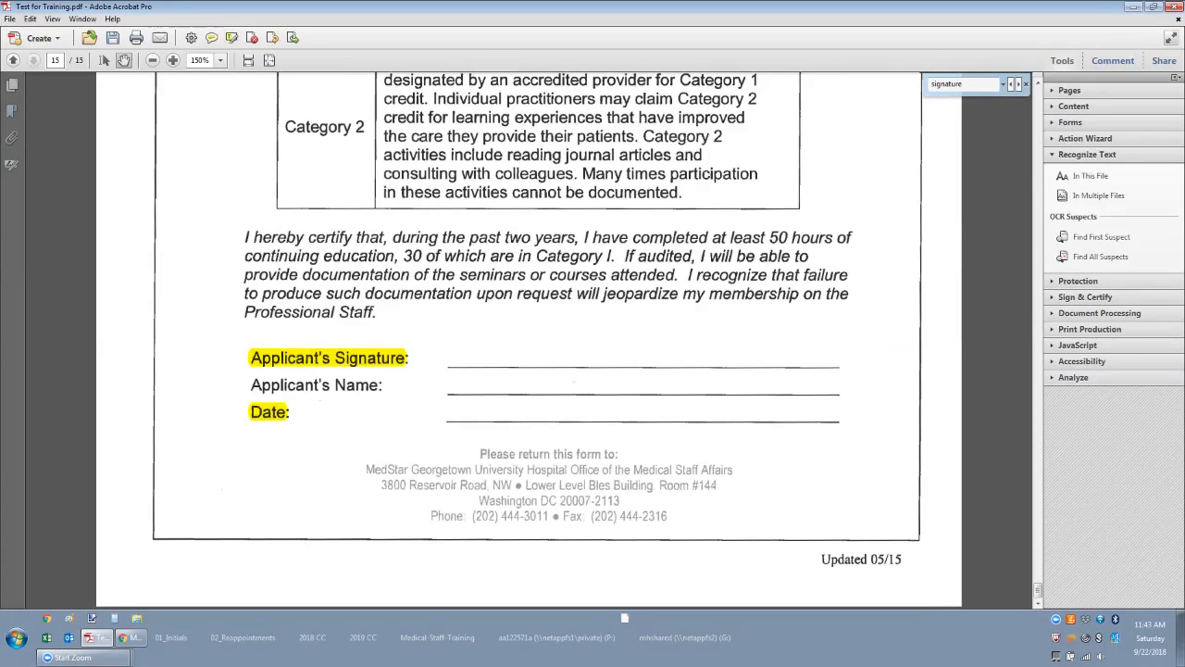
pyautogui.hotkey('ctrl', 's')
# Look back through the highlighted signature and date labels from the last page to page 3.
pyautogui.moveTo(1038, 591); pyautogui.dragTo(1038, 316)
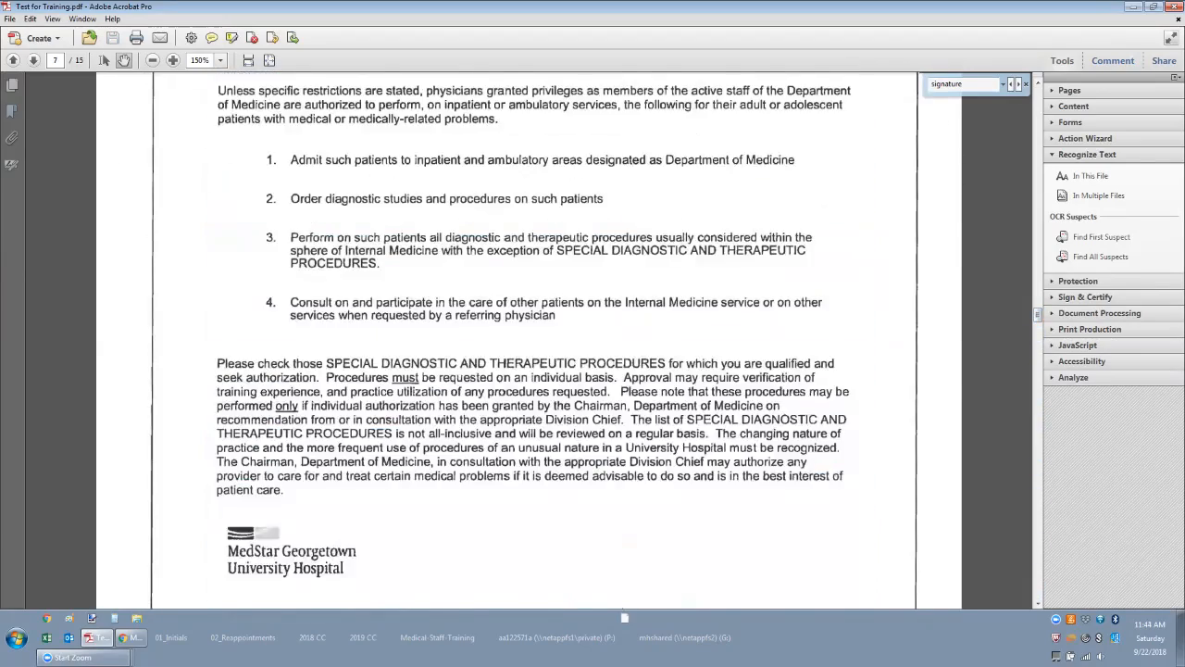
pyautogui.scroll(4, 529, 341)
pyautogui.scroll(20, 529, 341)
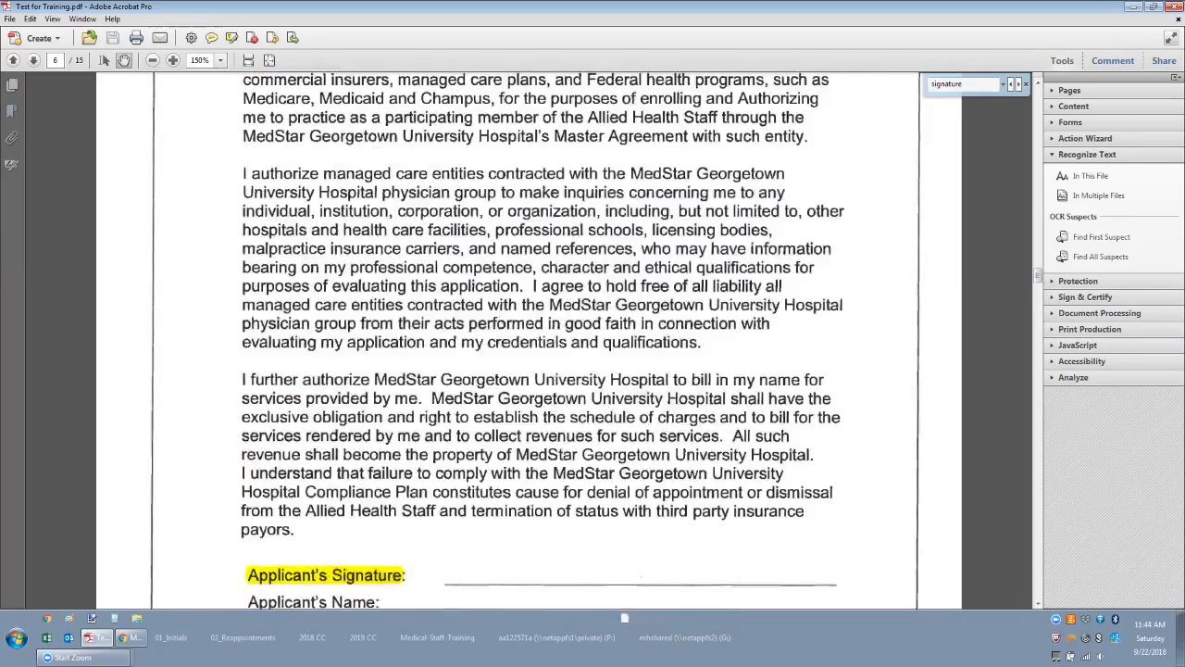
pyautogui.scroll(20, 529, 341)
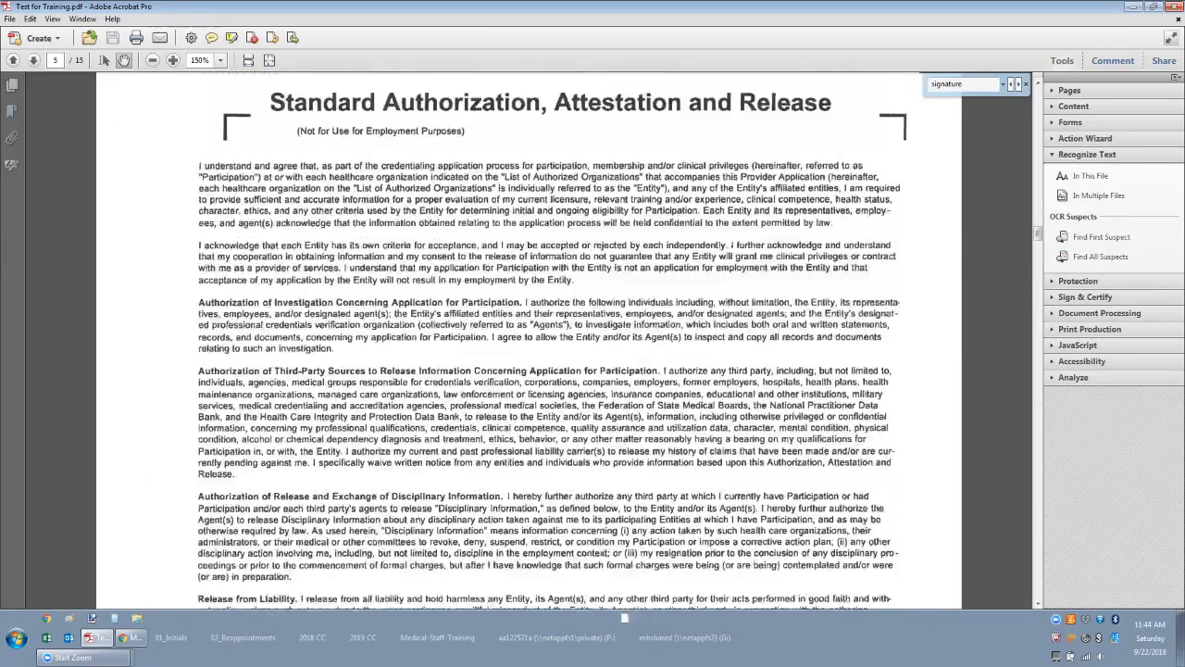
pyautogui.scroll(20, 528, 341)
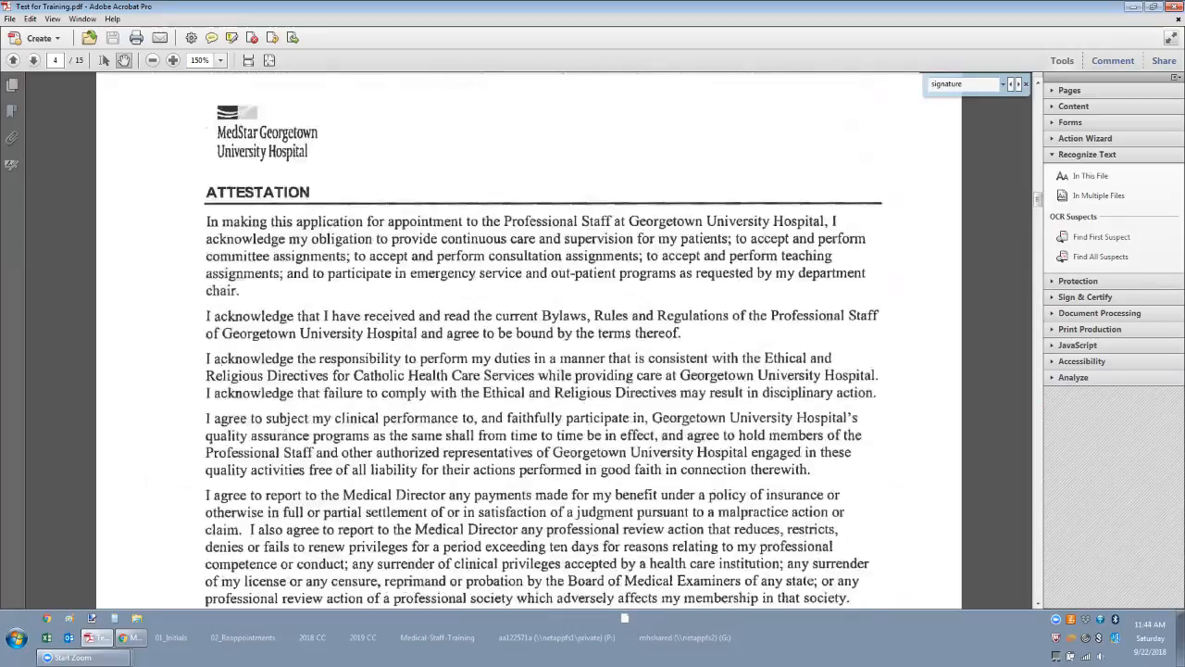
pyautogui.scroll(8, 529, 341)
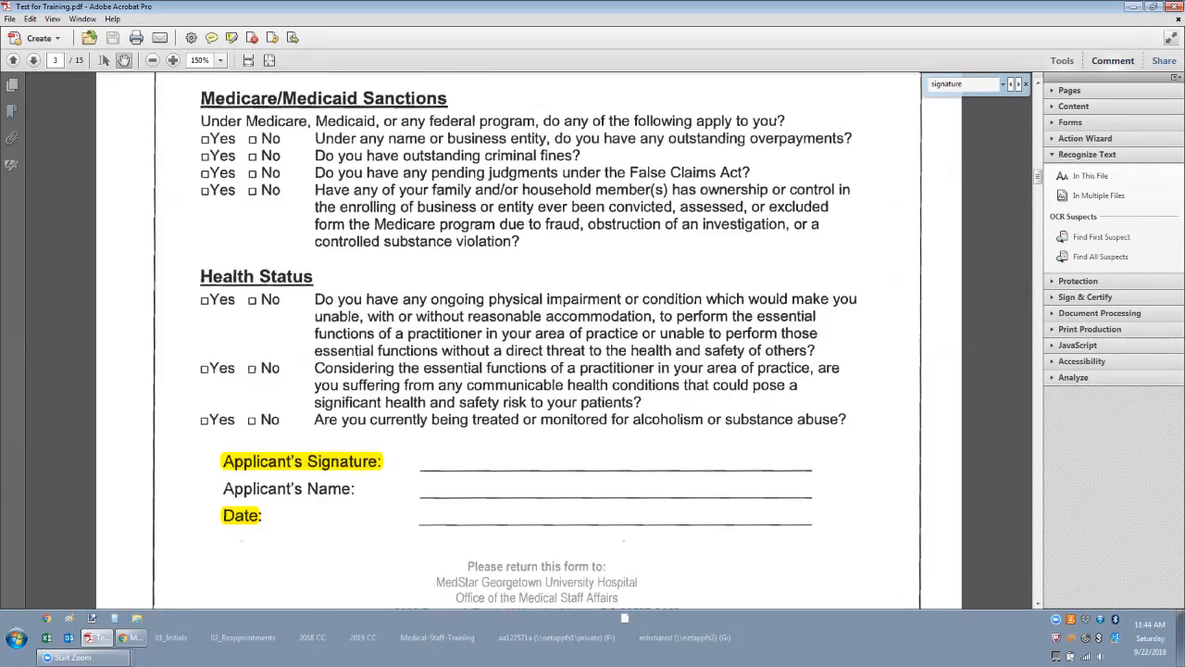
# Place an empty callout on page 3 pointing near the last Health Status question, using the drawing markup tools.
pyautogui.click(1113, 60)
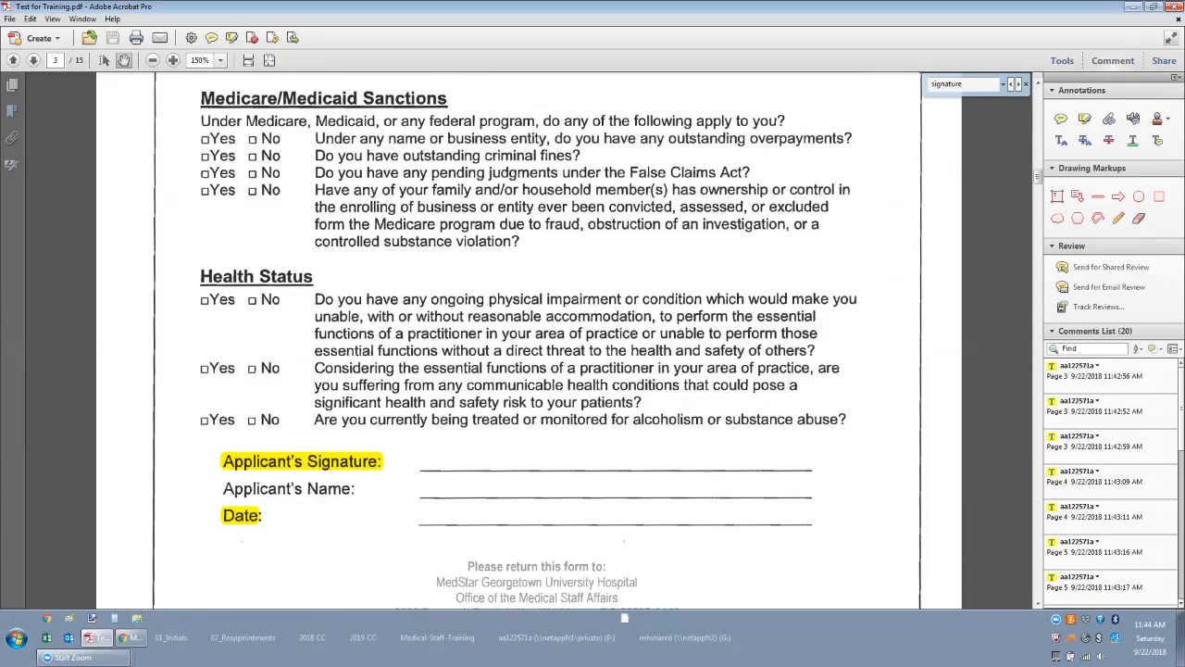
pyautogui.click(1112, 60)
pyautogui.click(1112, 60)
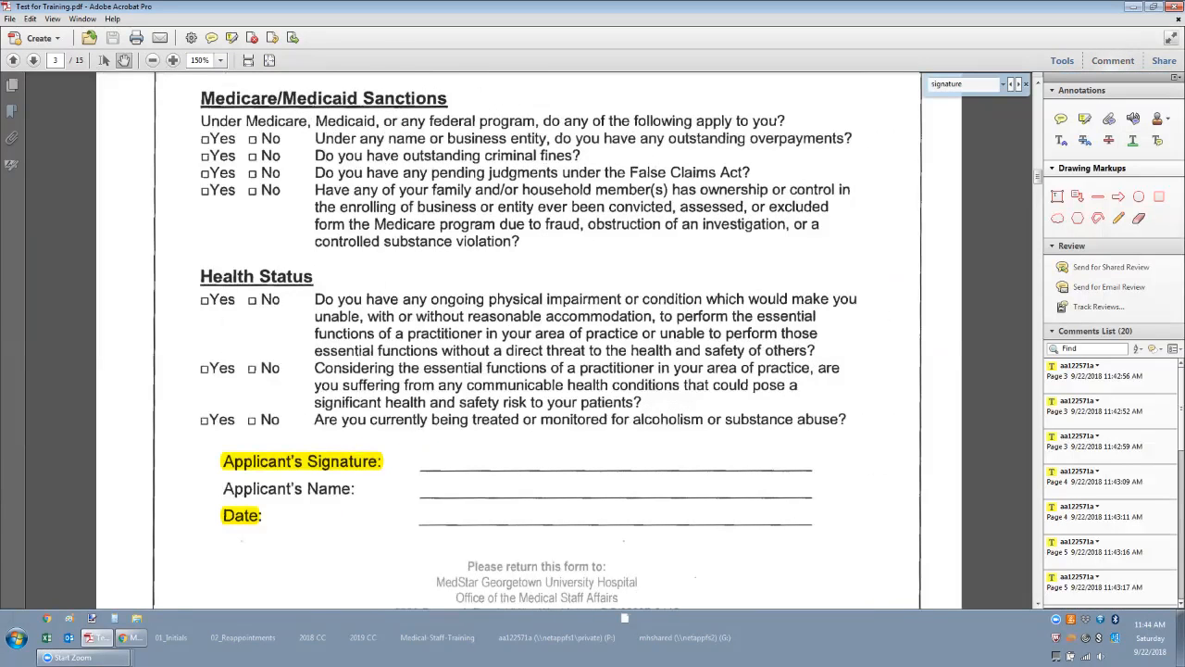
pyautogui.click(1093, 168)
pyautogui.click(1096, 269)
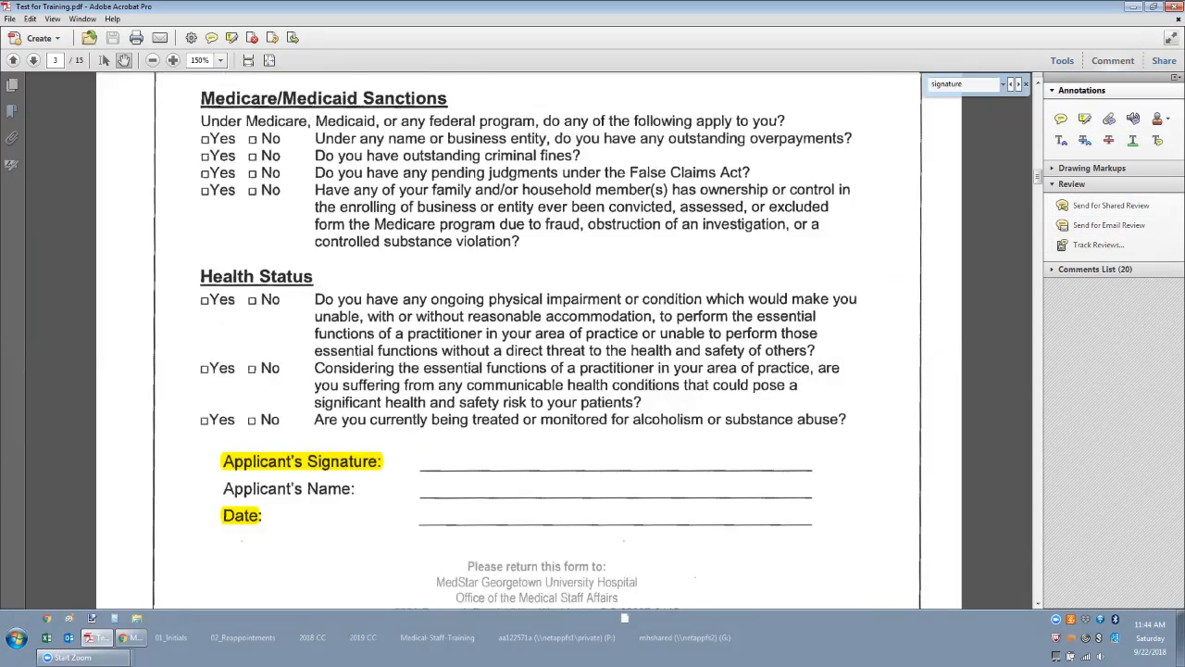
pyautogui.click(1082, 90)
pyautogui.click(1093, 106)
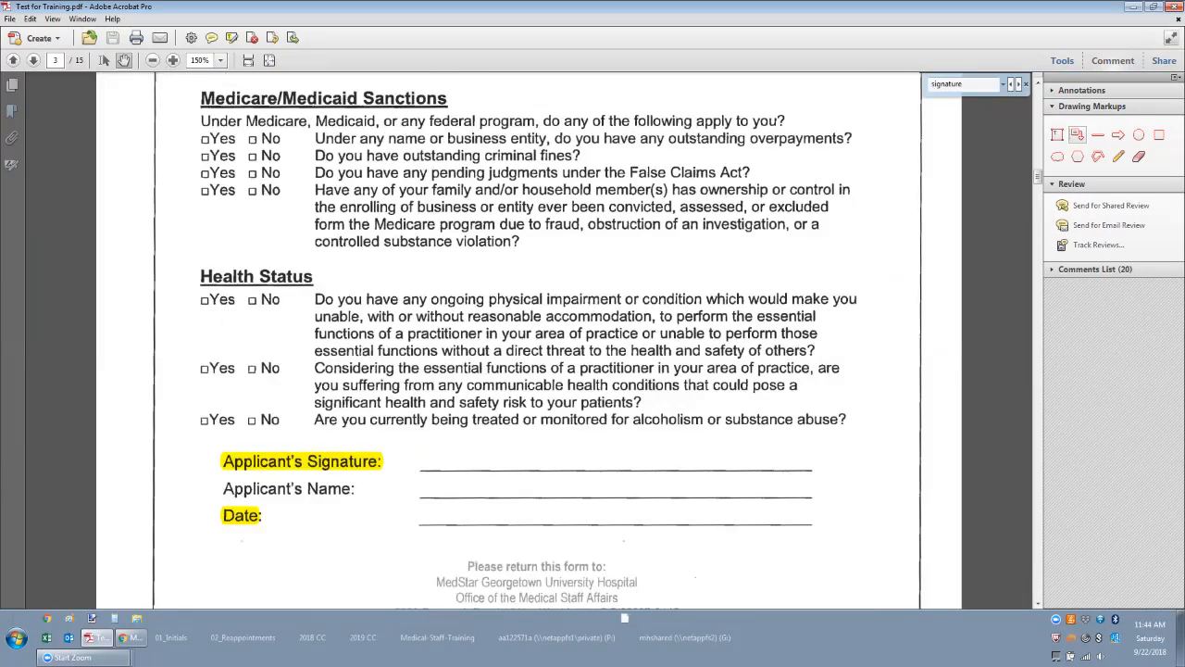
pyautogui.click(1078, 135)
pyautogui.click(223, 396)
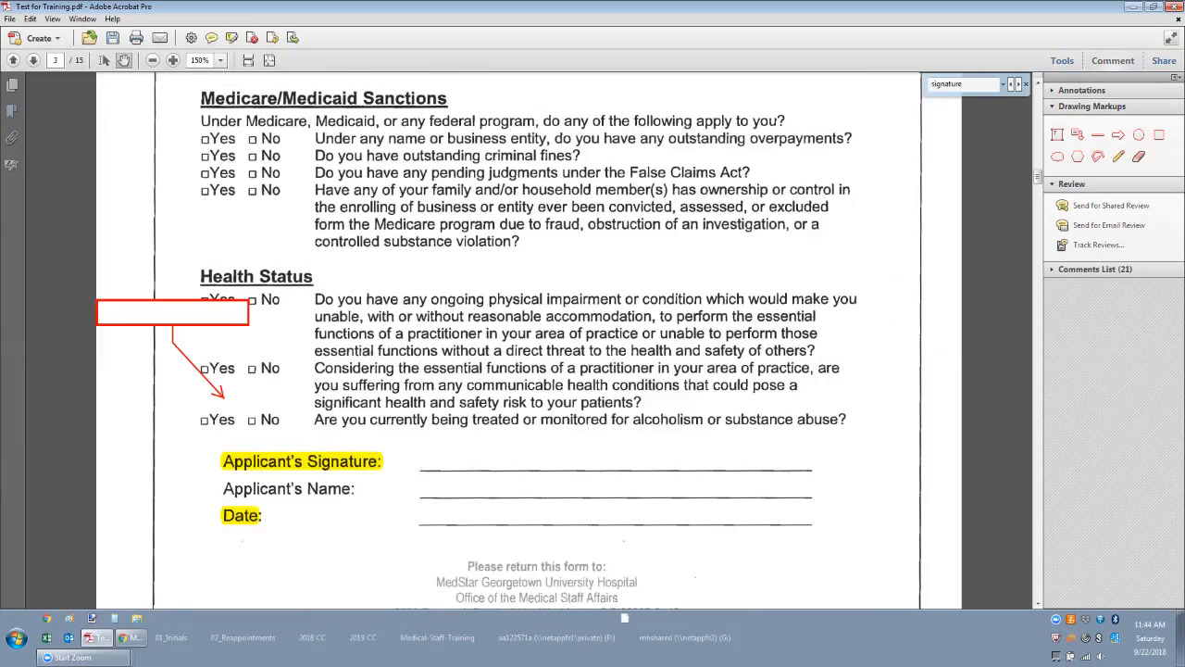
# Delete the empty callout from the Health Status section on page 3.
pyautogui.click(1062, 61)
pyautogui.click(1075, 106)
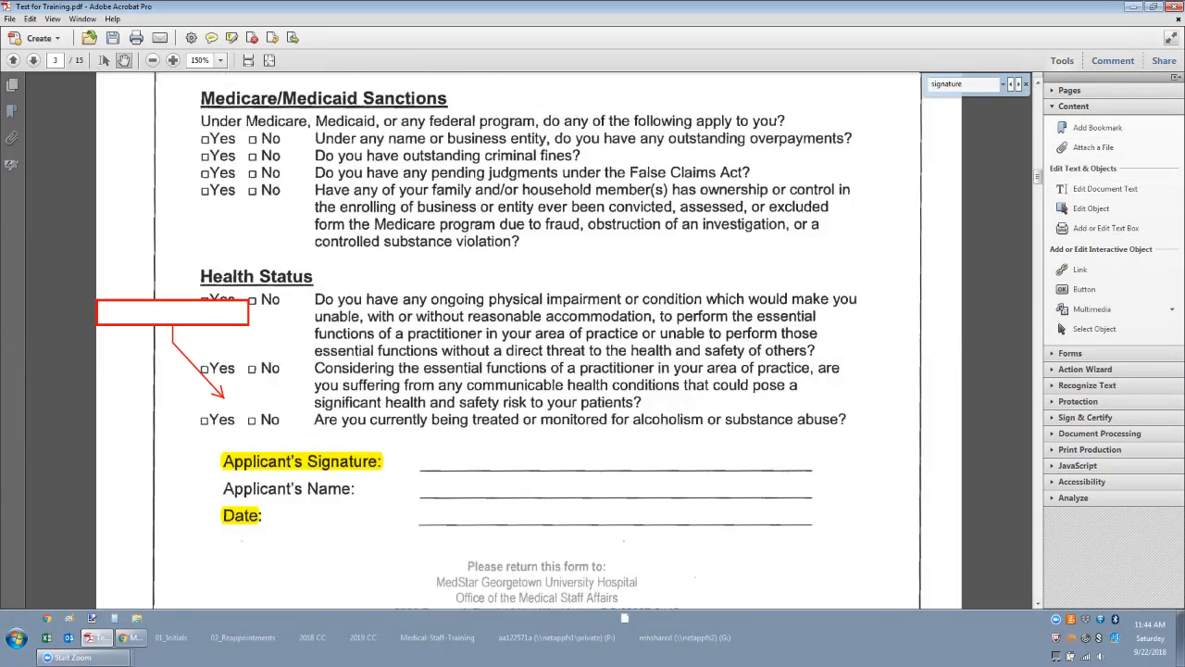
pyautogui.moveTo(173, 313); pyautogui.dragTo(182, 312)
pyautogui.press('Delete')
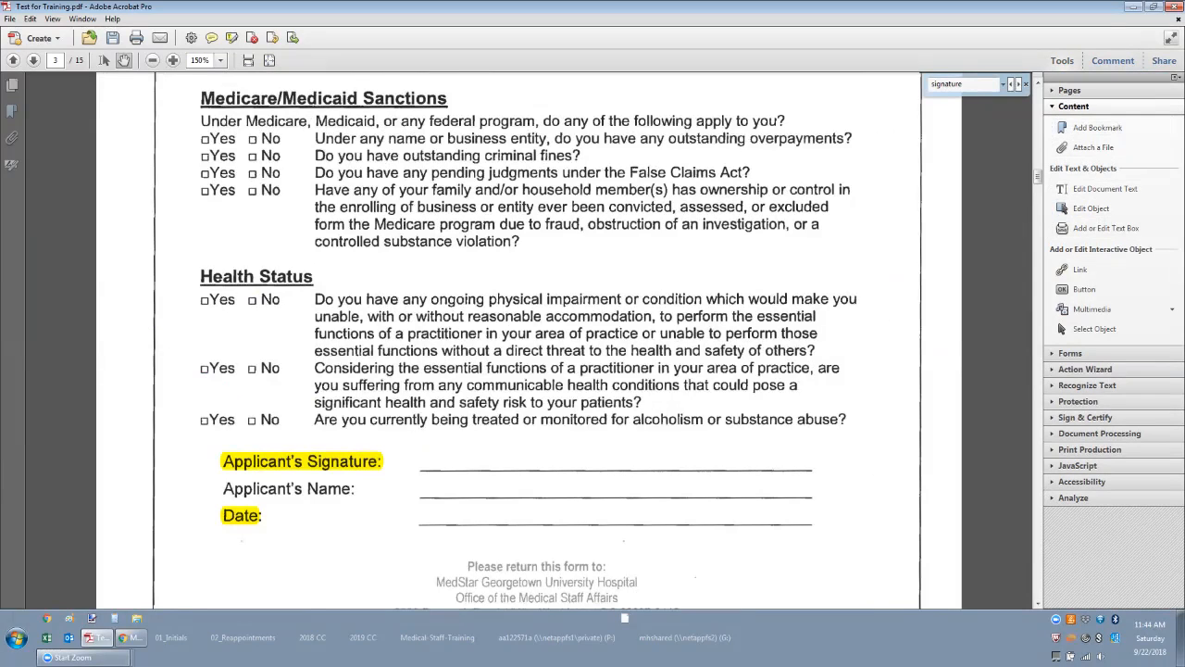
# Try a typewriter text box reading "asdf" in the page 3 margin beside Medicare/Medicaid Sanctions, and erase its text.
pyautogui.click(1106, 228)
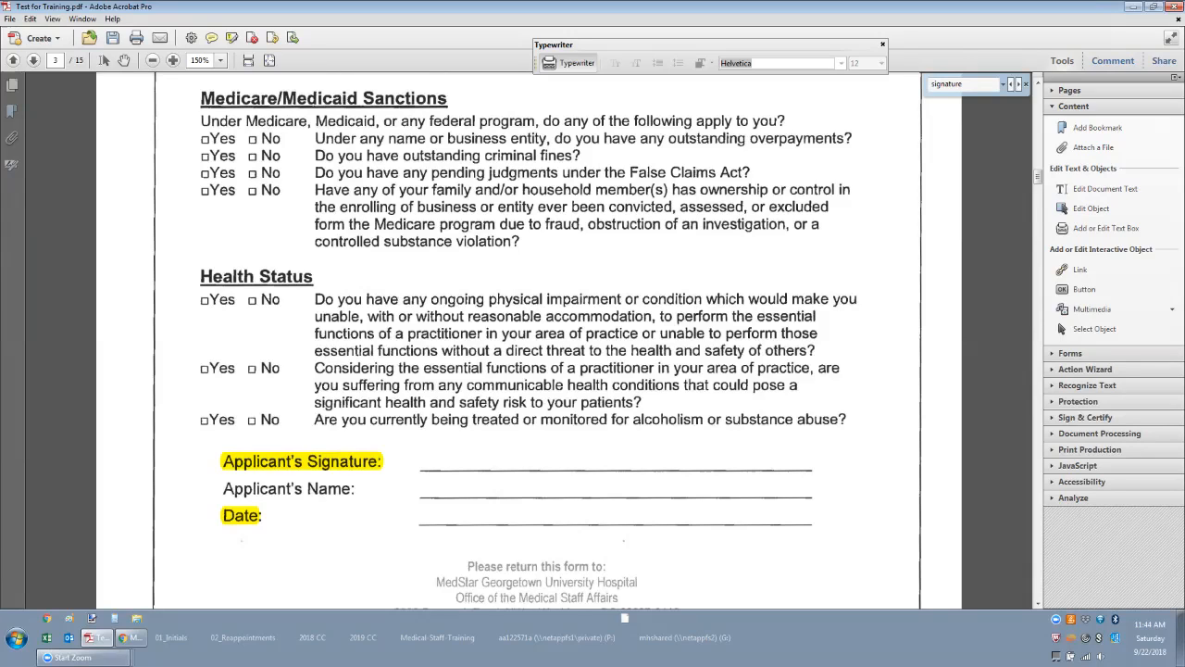
pyautogui.click(126, 251)
pyautogui.write('asdf')
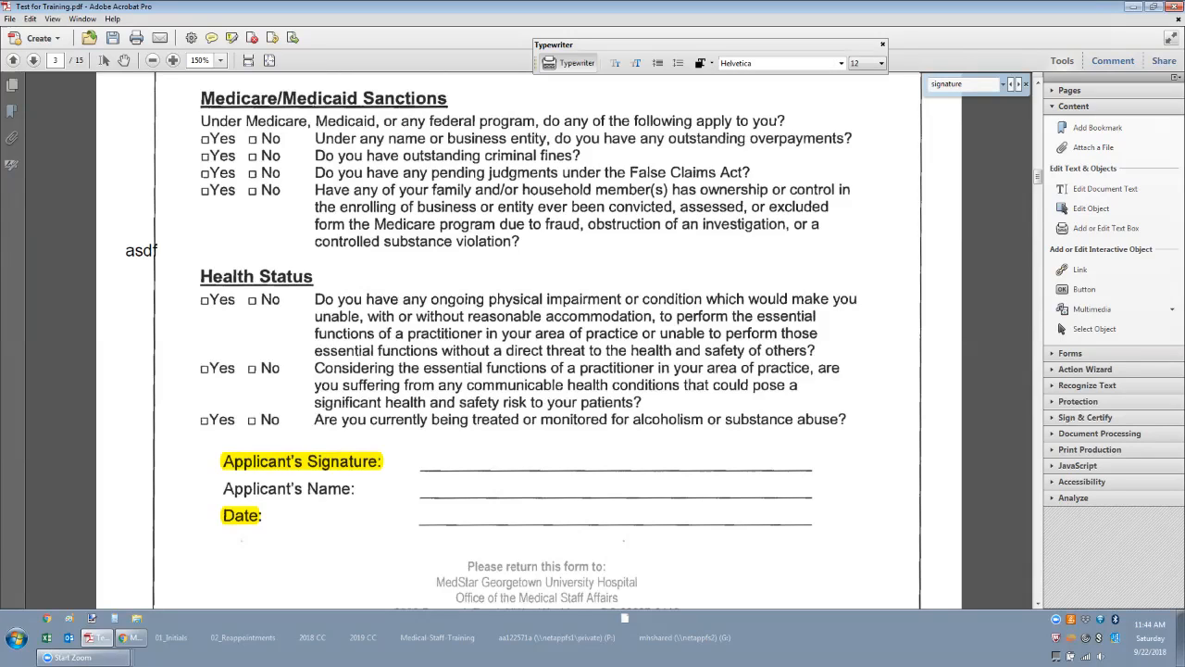
pyautogui.press('BackSpace')
pyautogui.press('BackSpace')
pyautogui.press('BackSpace')
pyautogui.press('BackSpace')
pyautogui.click(124, 60)
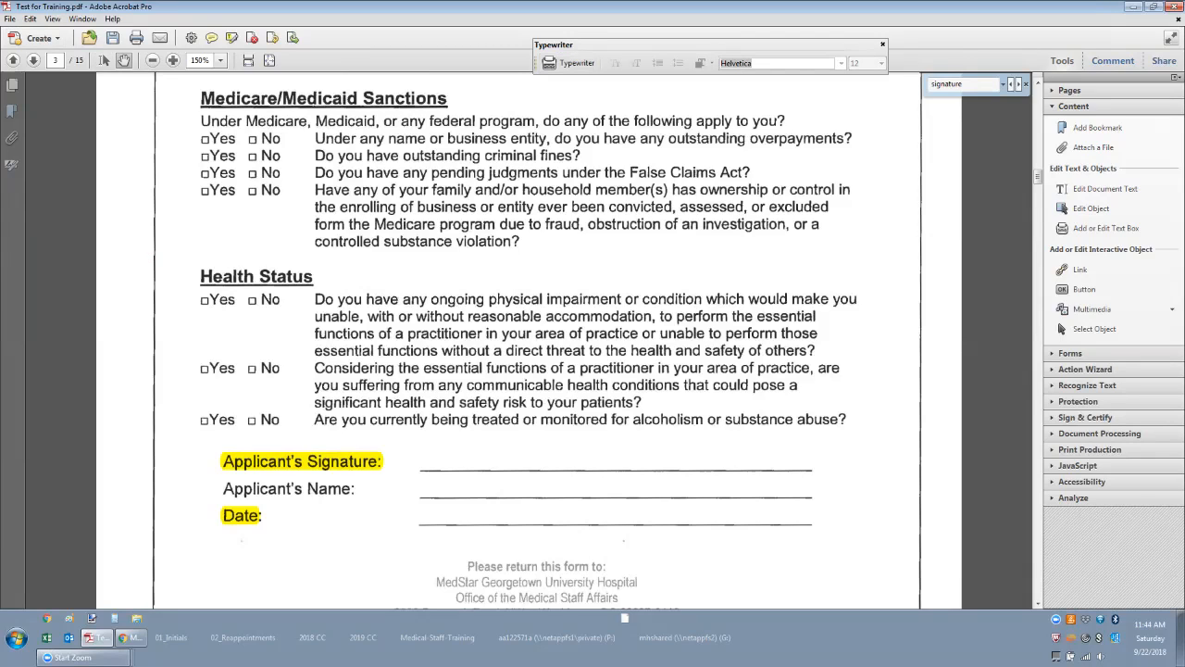
pyautogui.click(883, 45)
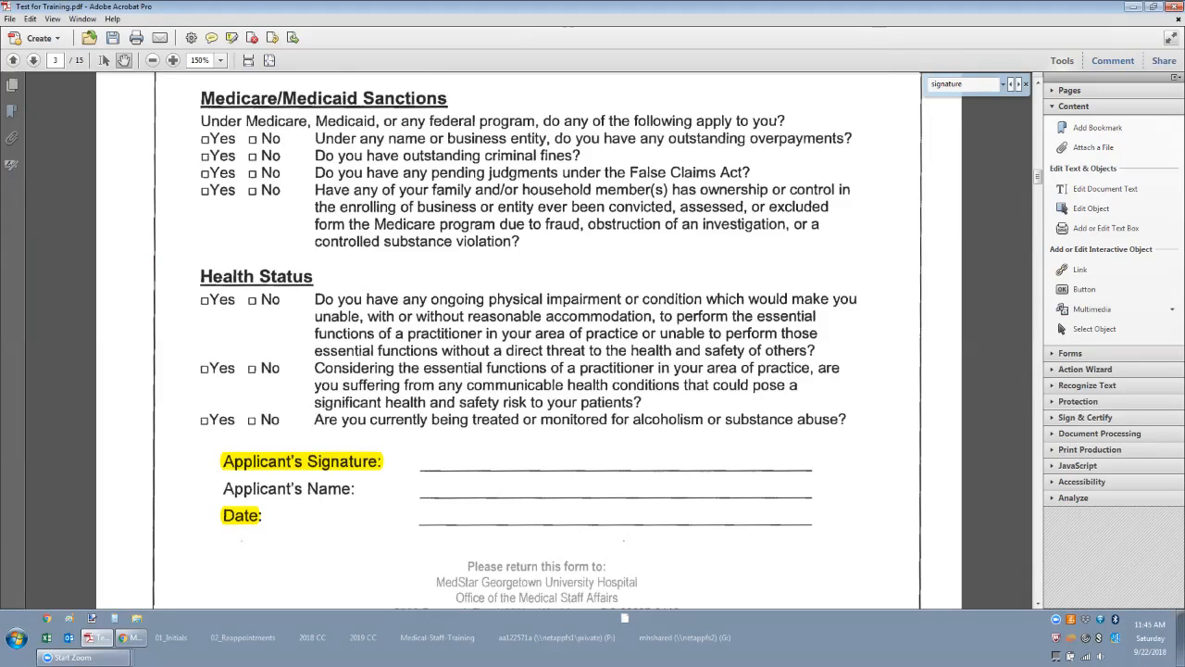
# Flatten everything in the document, including all comments and form fields, and save the file.
pyautogui.click(31, 19)
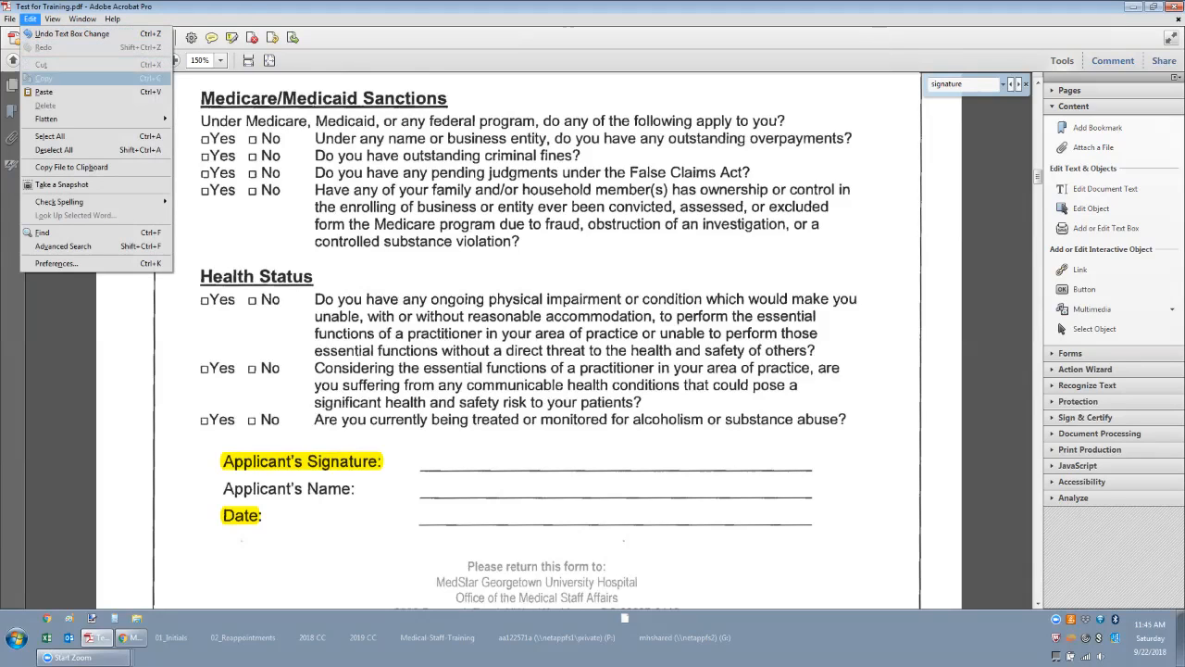
pyautogui.moveTo(56, 119)
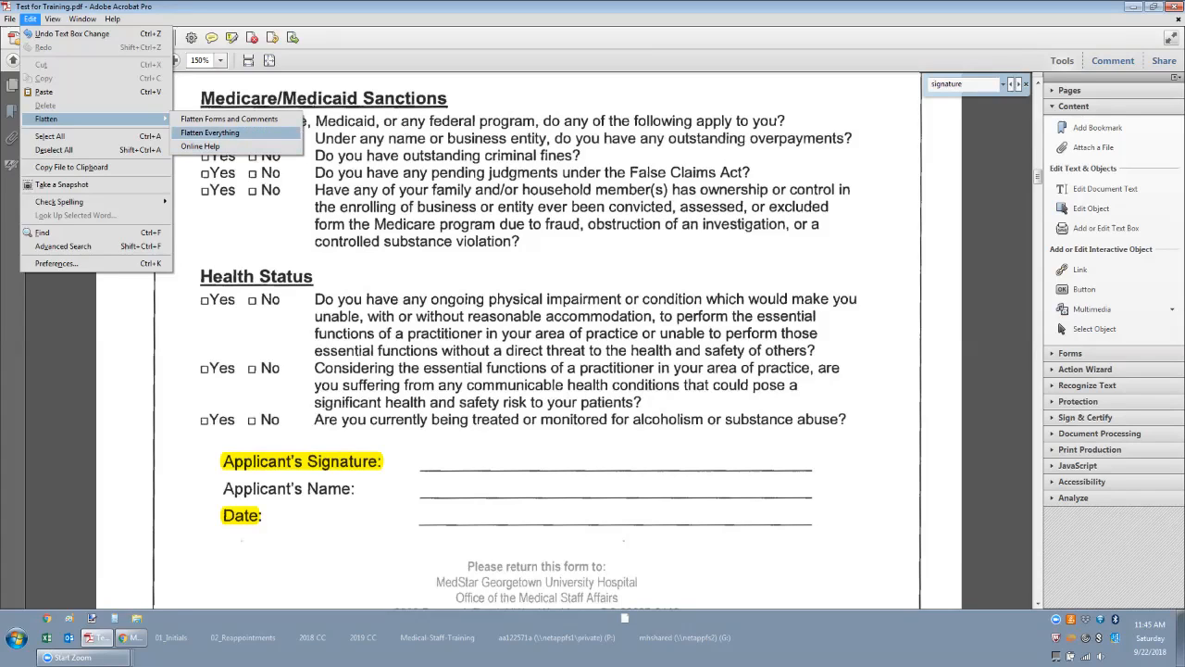
pyautogui.click(209, 133)
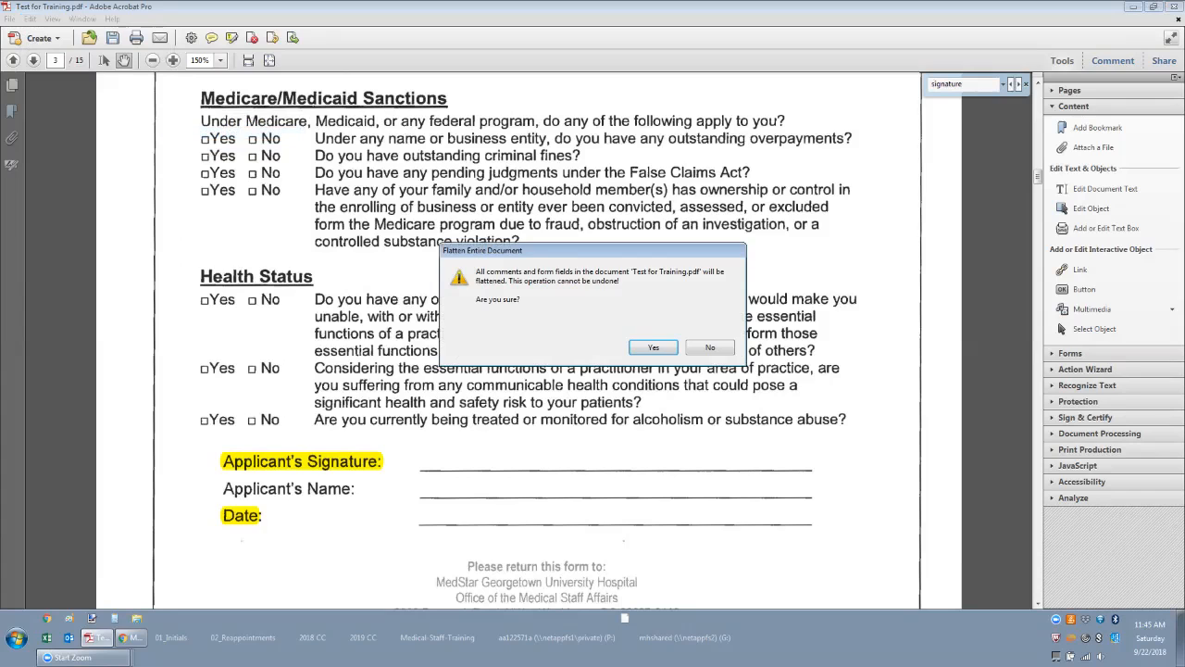
pyautogui.press('Return')
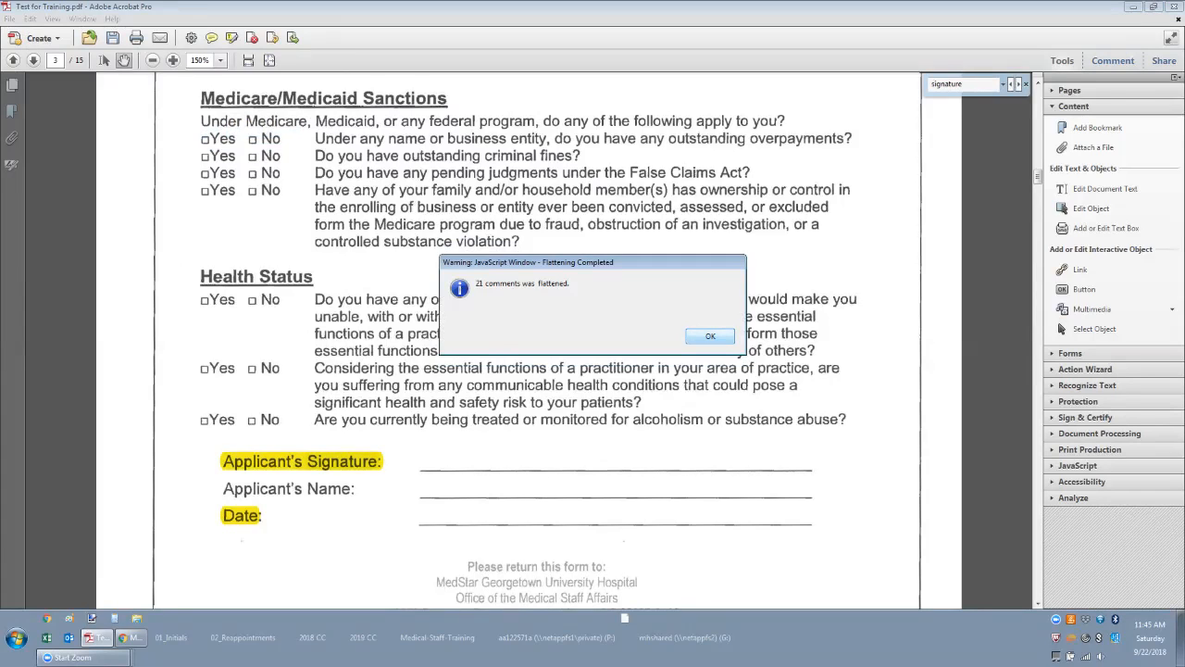
pyautogui.press('Return')
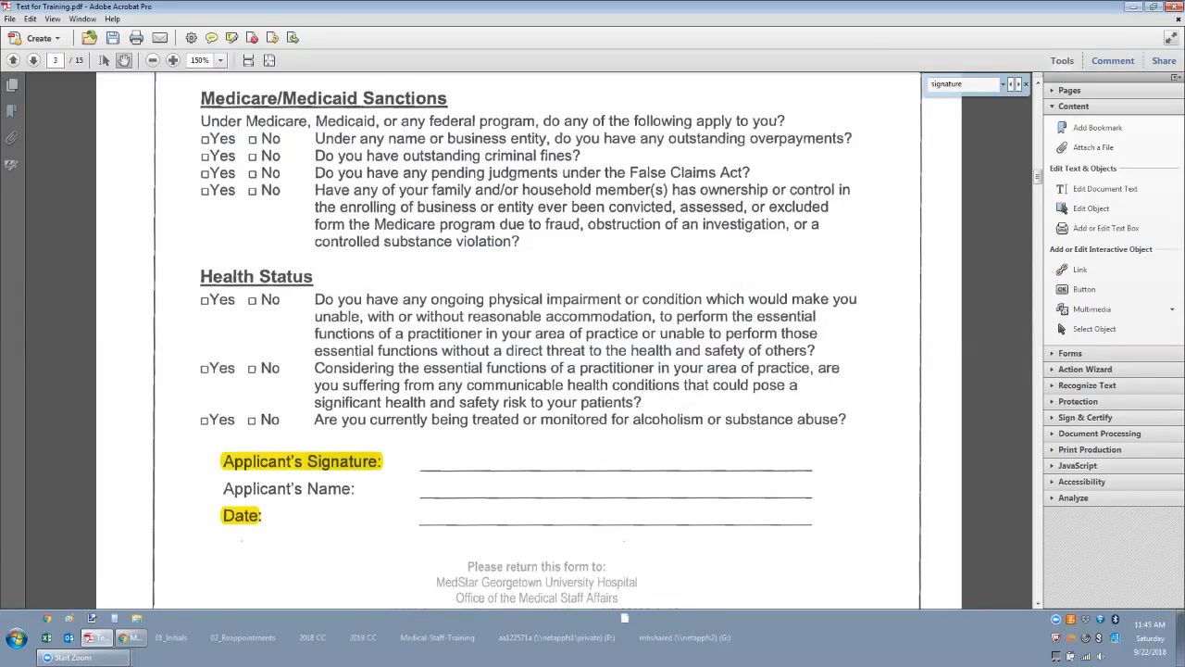
pyautogui.click(113, 38)
# Scan the document for hidden information and remove all selected metadata, hidden text, deleted or cropped content and overlapping objects.
pyautogui.scroll(-10, 625, 618)
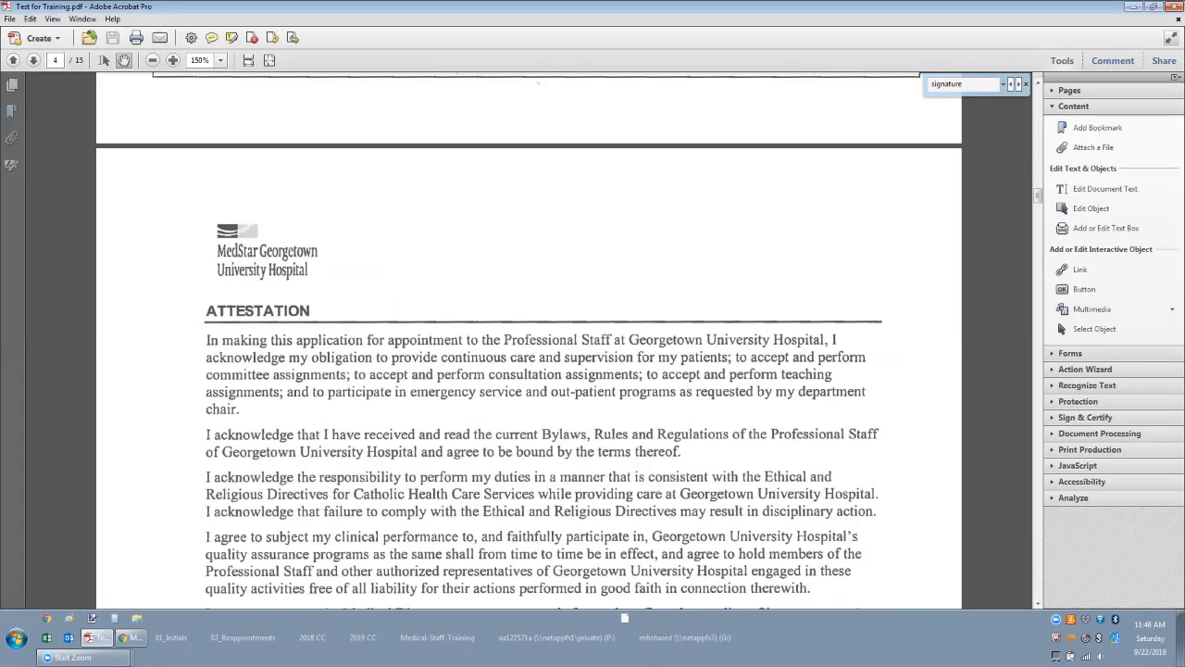
pyautogui.click(1062, 60)
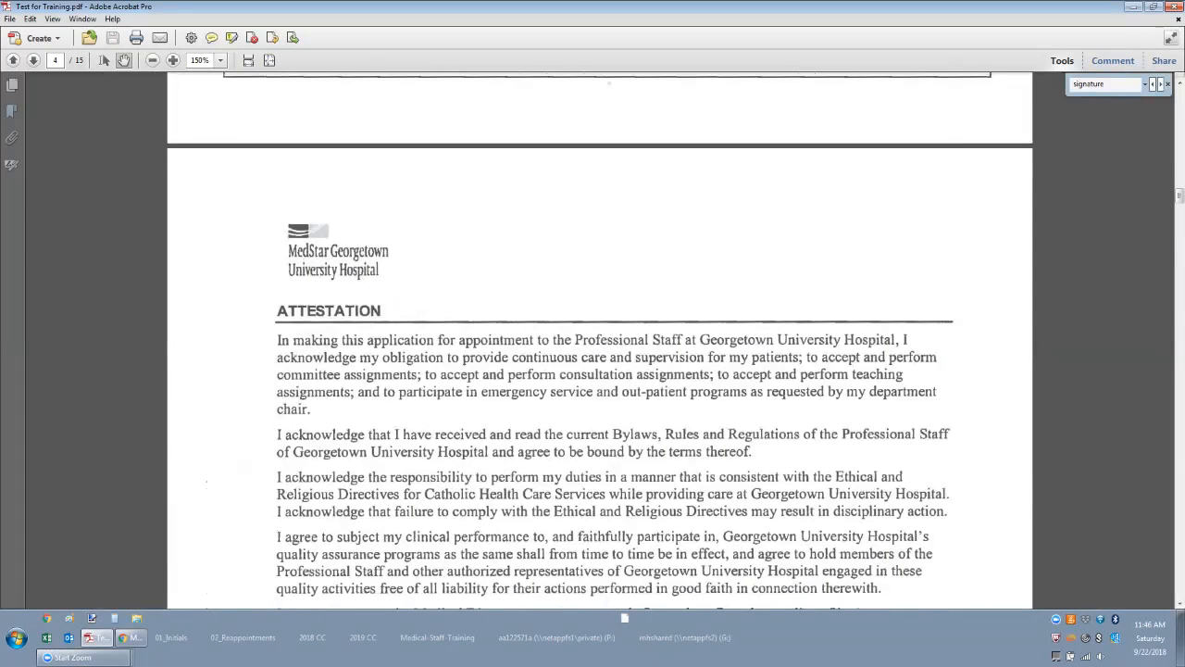
pyautogui.click(1062, 60)
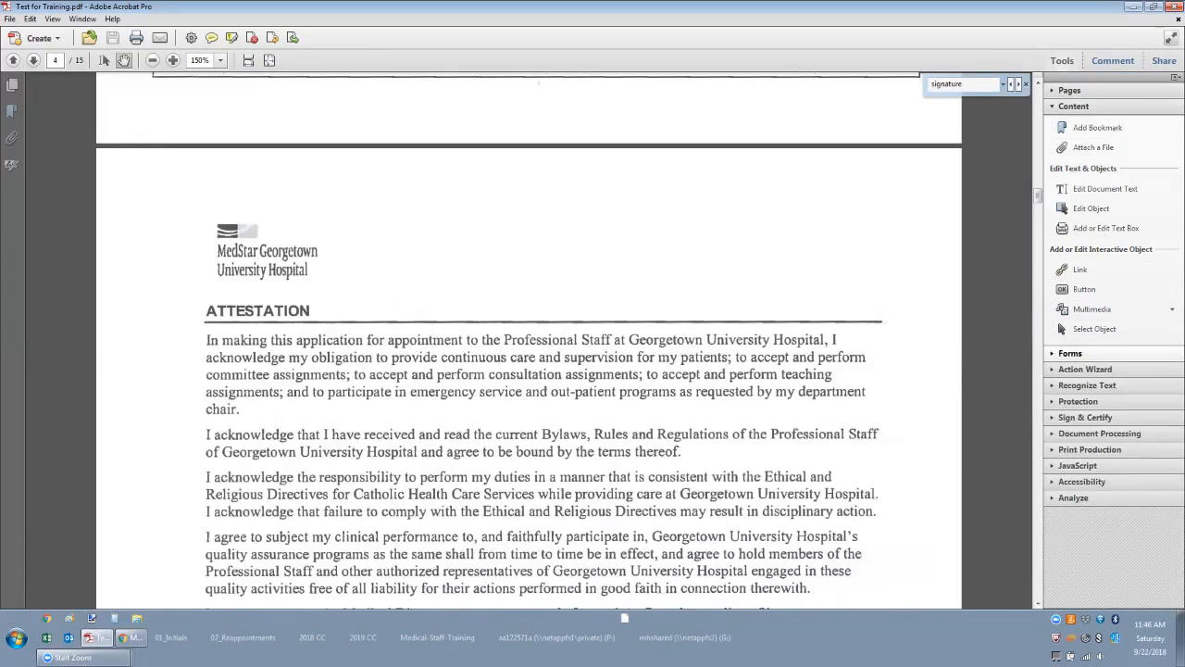
pyautogui.click(1079, 400)
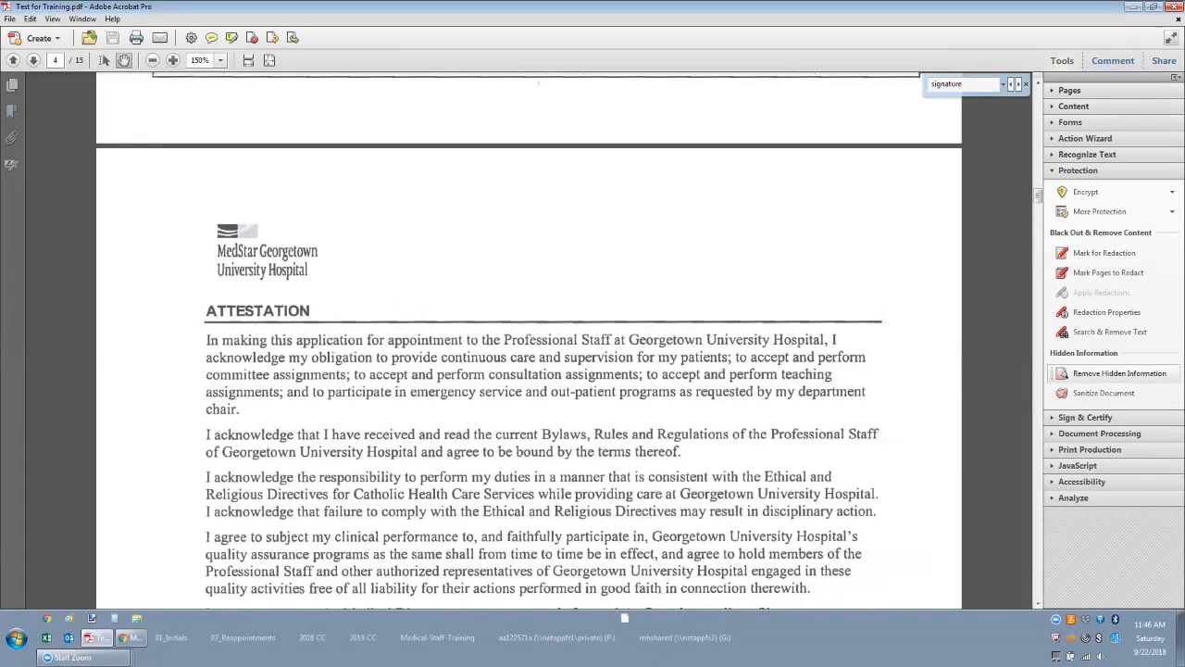
pyautogui.click(1120, 373)
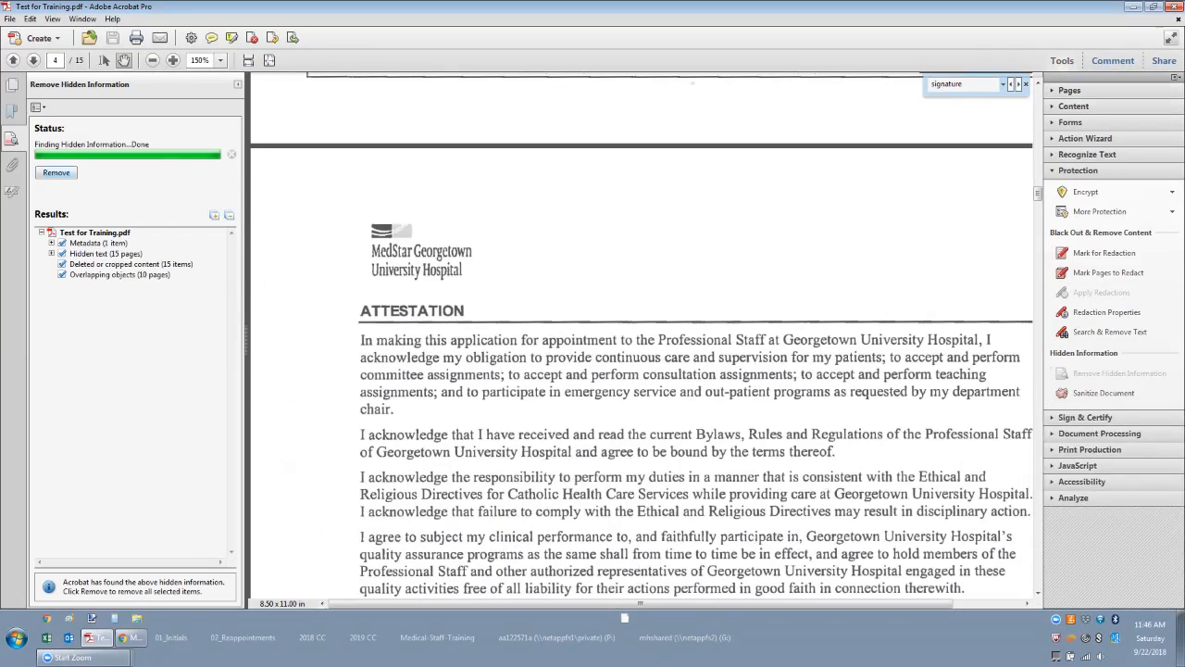
pyautogui.click(55, 173)
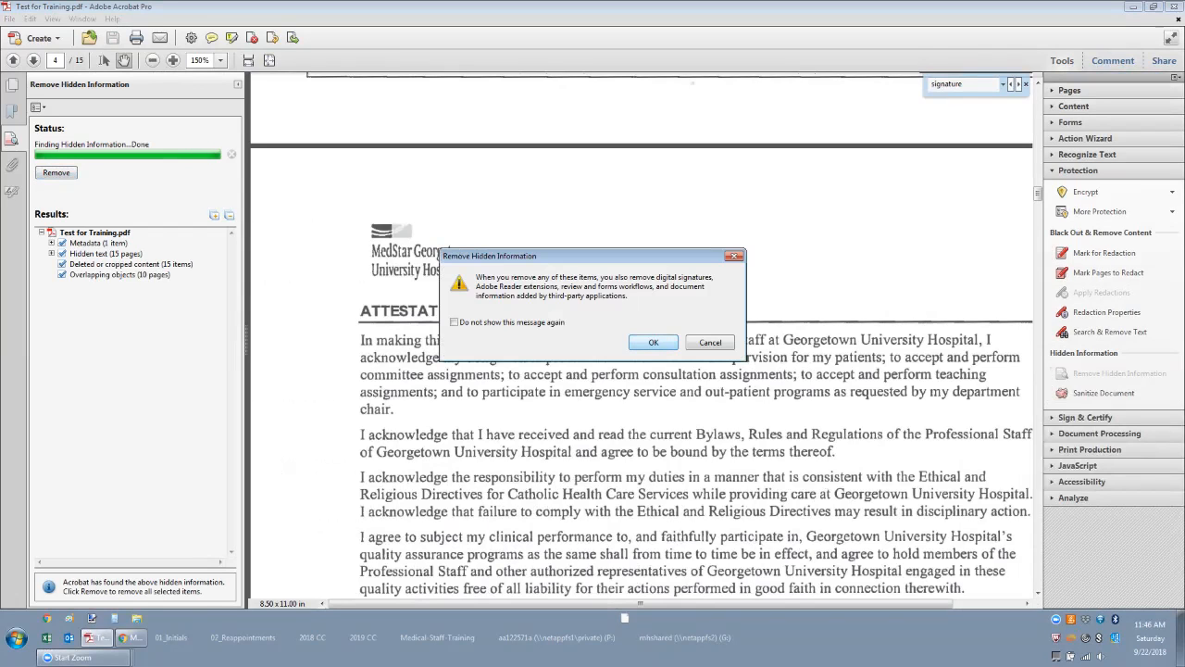
pyautogui.press('Return')
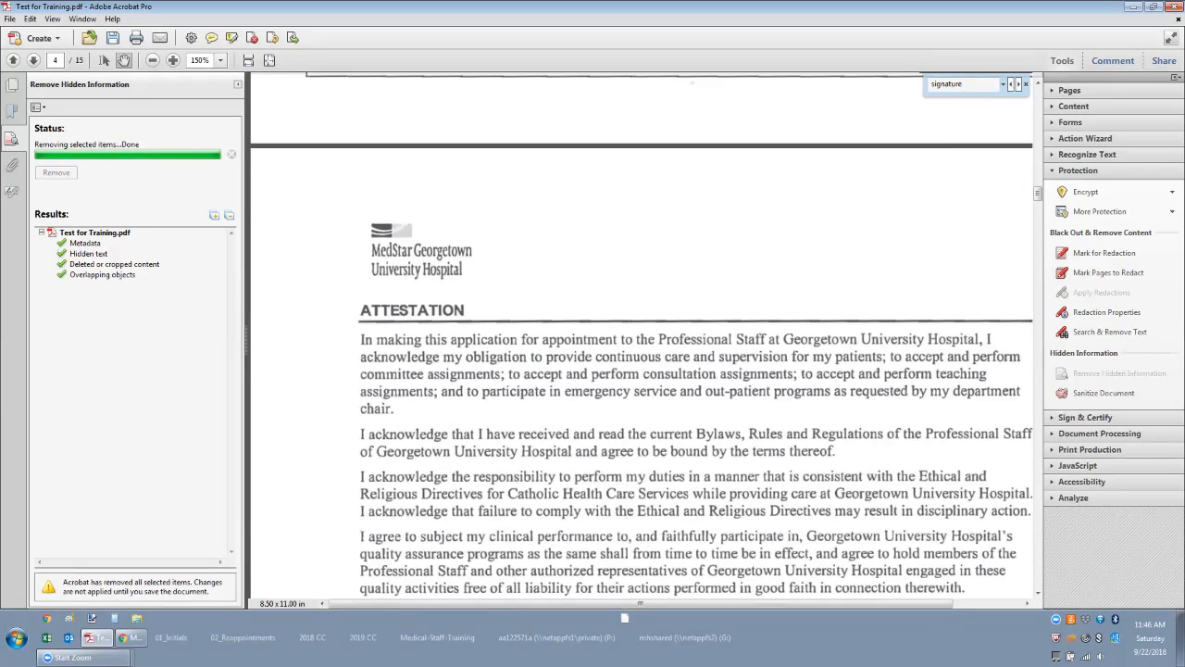
# Save the cleaned document to the Desktop as "Test for Training2.pdf".
pyautogui.click(112, 37)
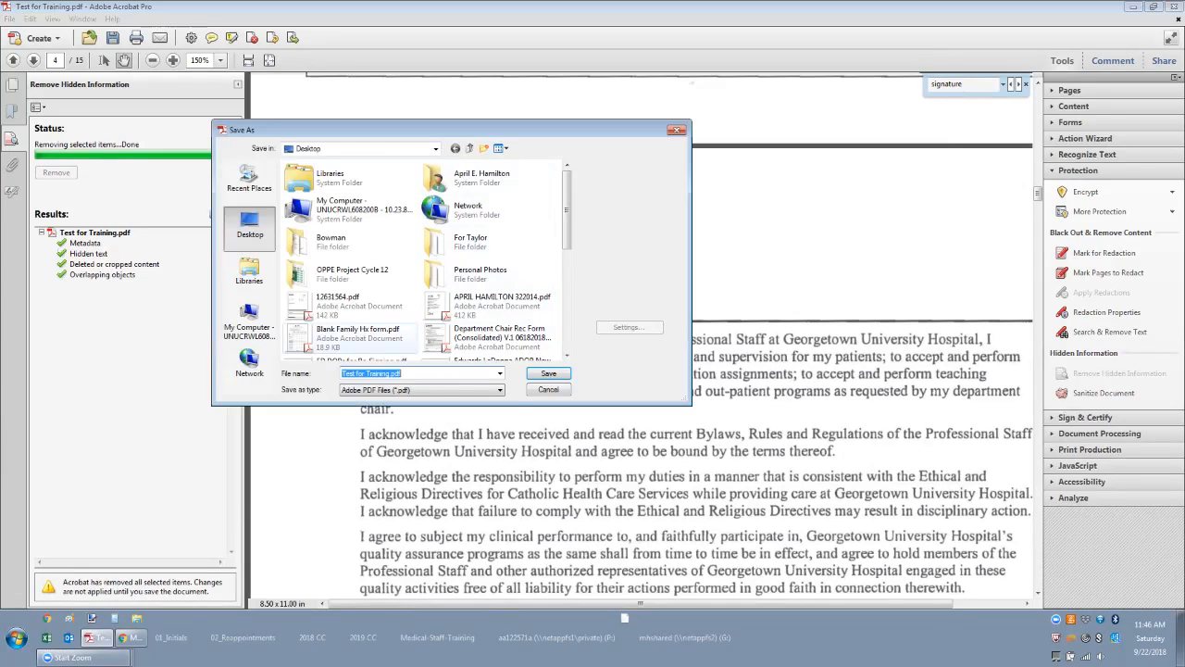
pyautogui.click(396, 373)
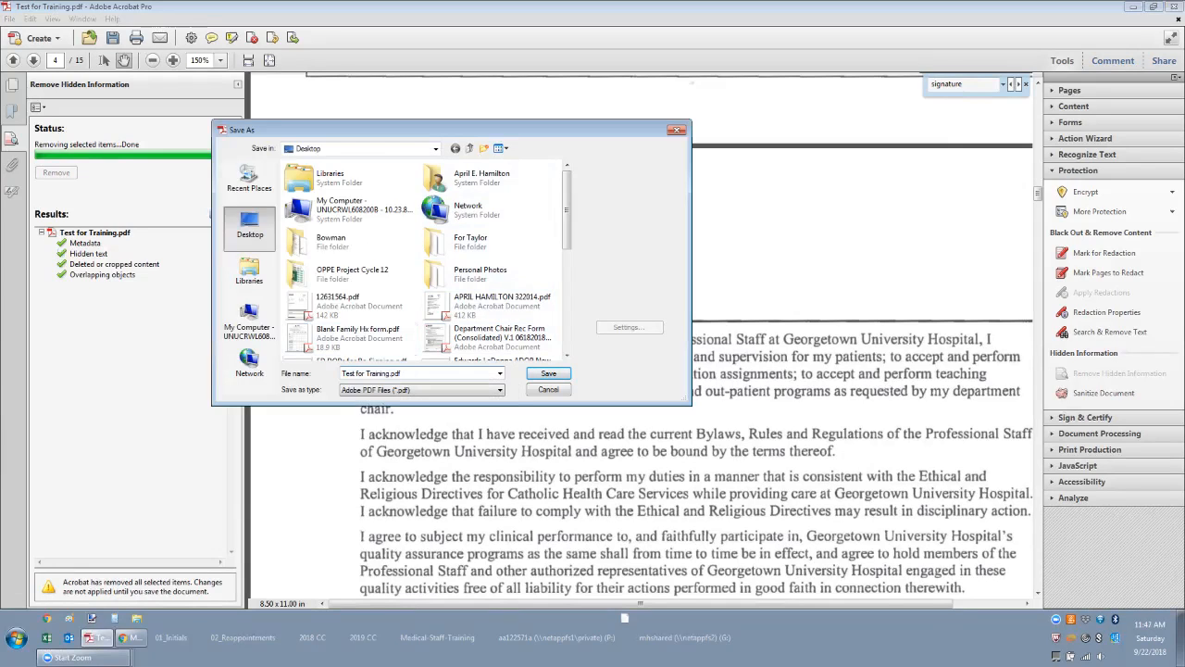
pyautogui.write('2')
pyautogui.click(548, 373)
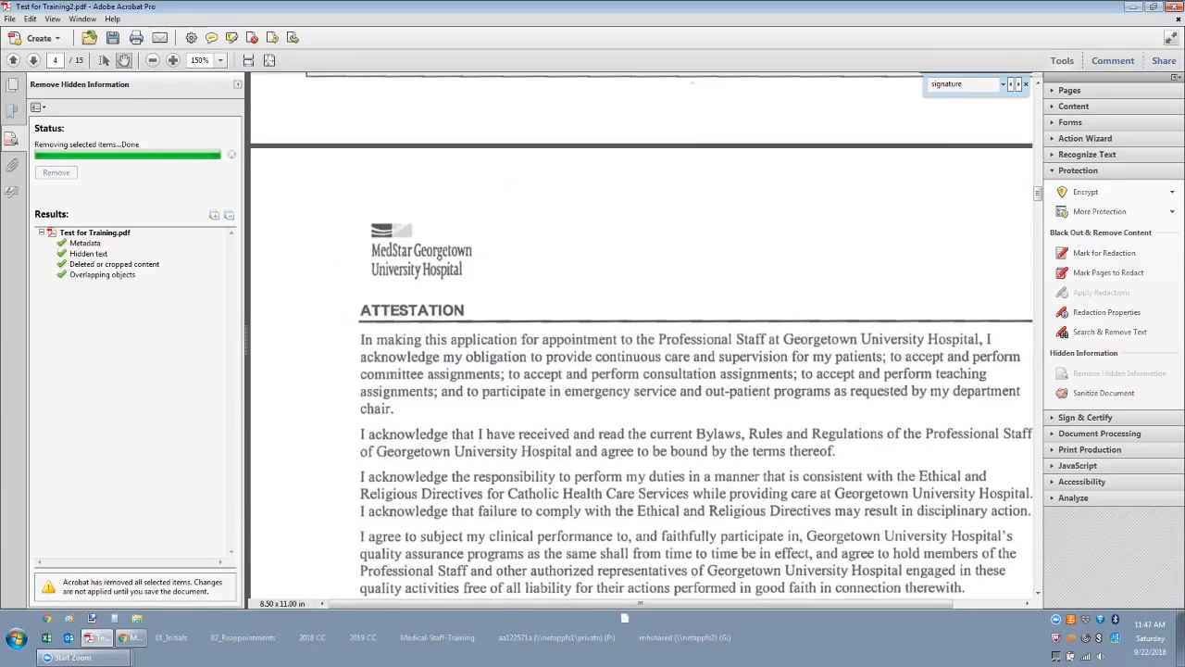